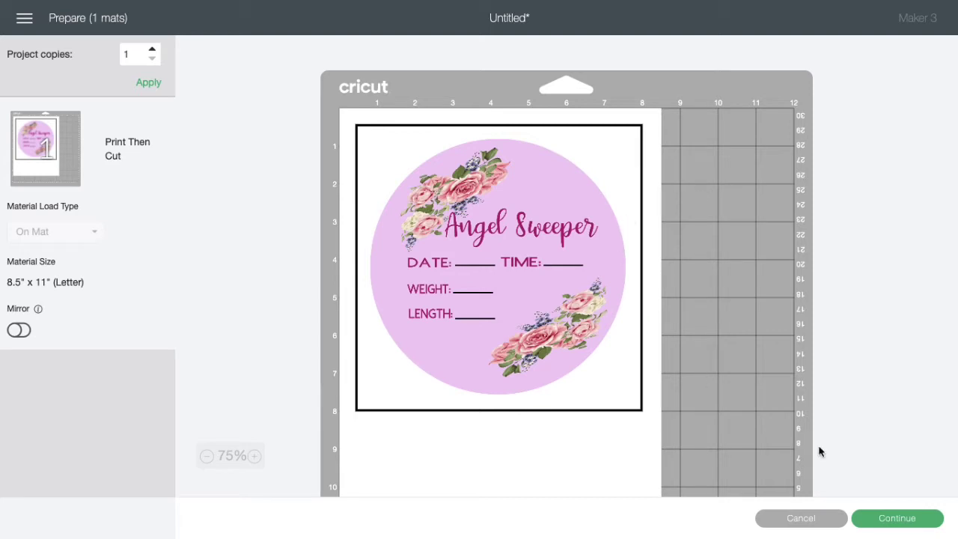
# Continue to printing and send the design to the system print dialog with Add Bleed off and Use System Dialog on.
pyautogui.click(896, 518)
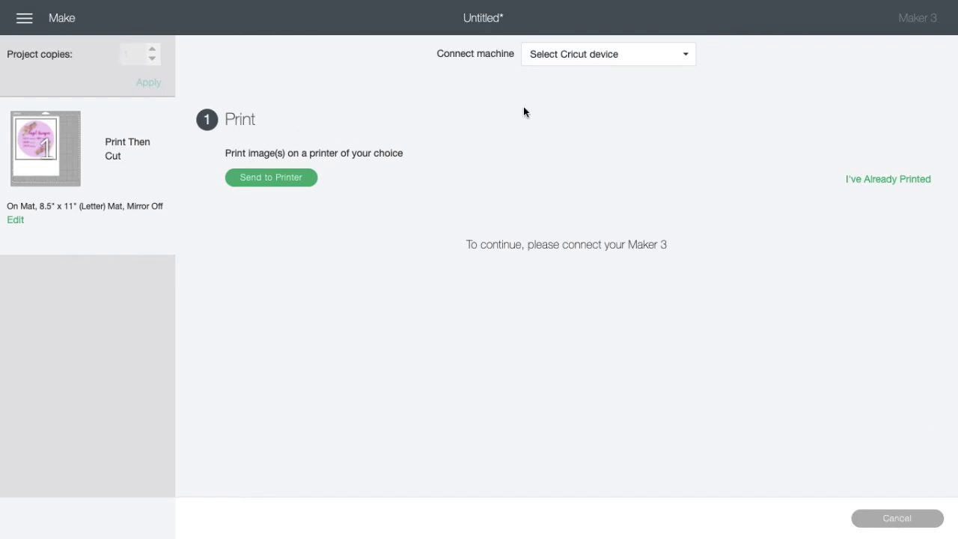
pyautogui.click(296, 181)
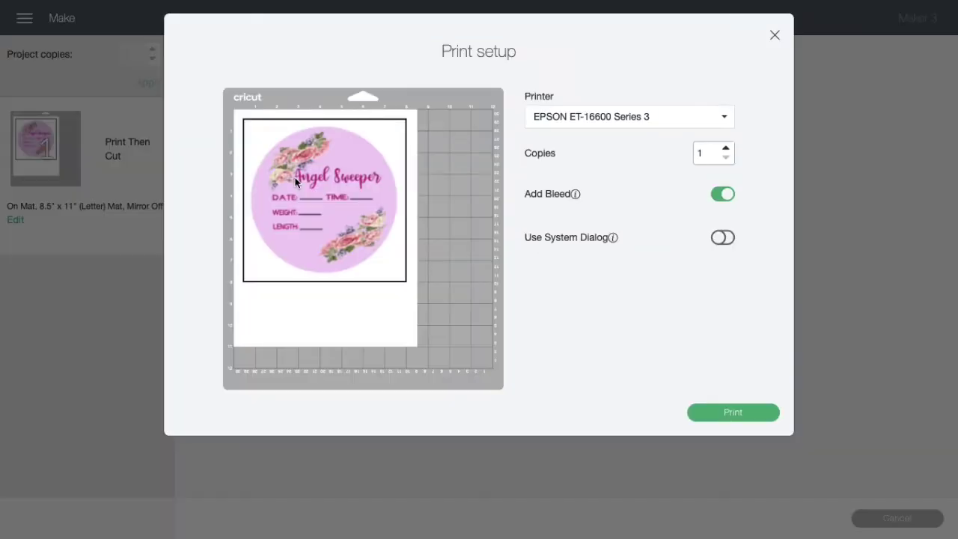
pyautogui.click(726, 195)
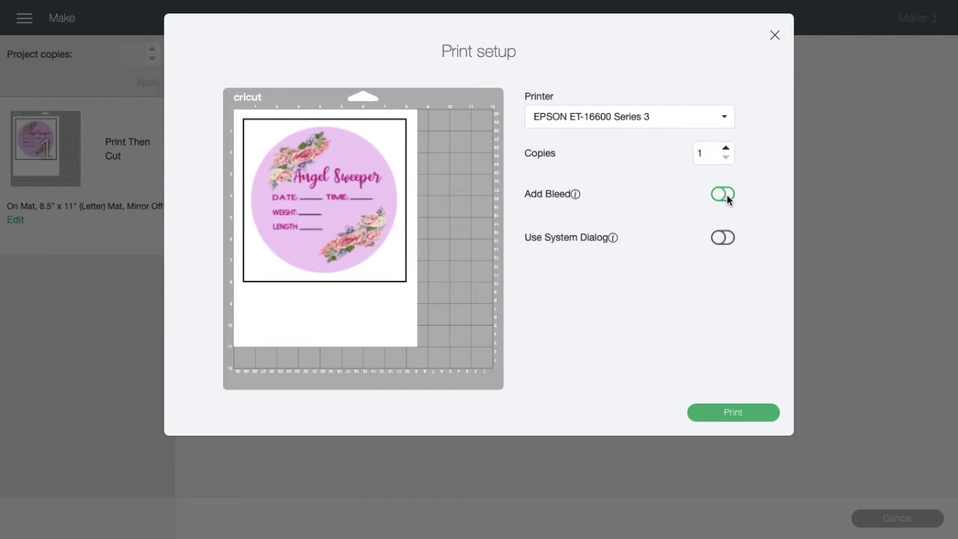
pyautogui.click(721, 238)
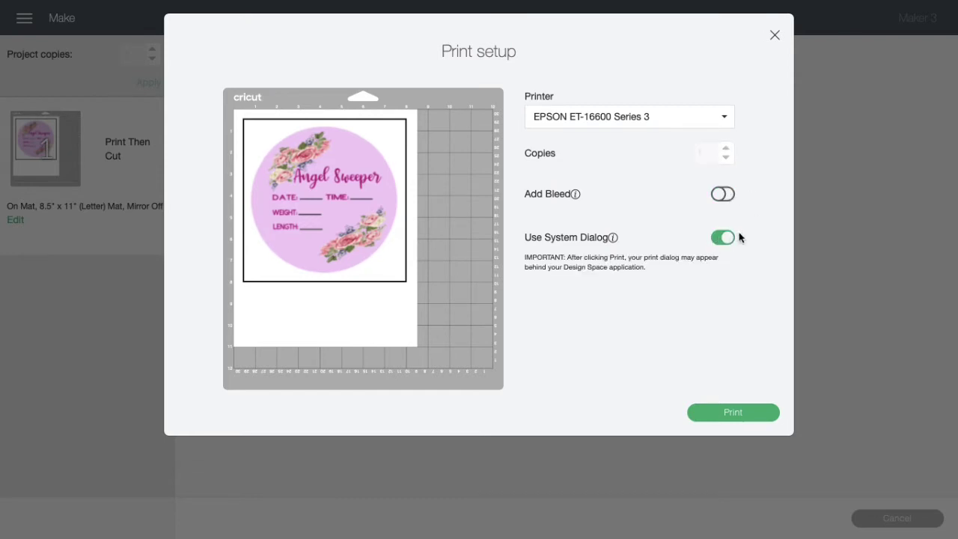
pyautogui.click(751, 413)
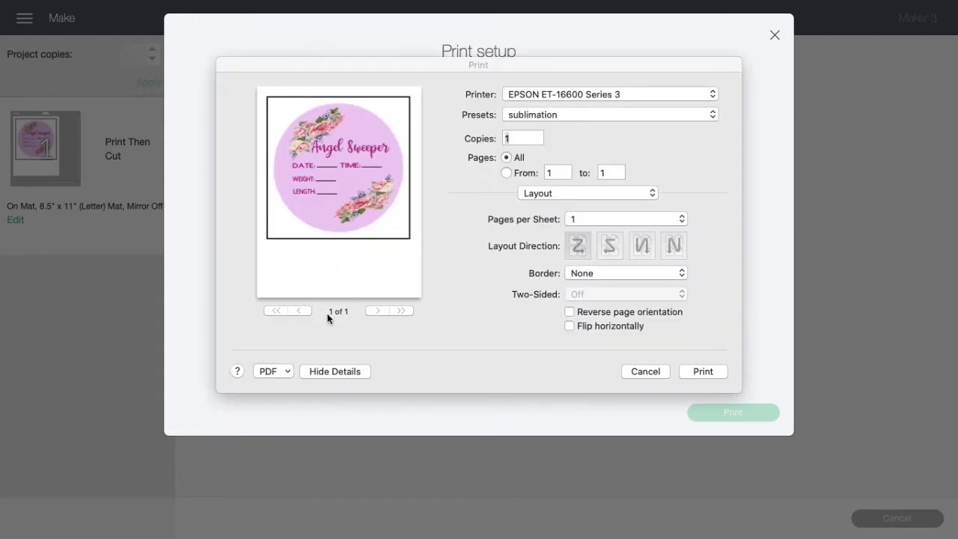
# Save the printout as a PDF named "Welcome Baby" in the Downloads folder.
pyautogui.click(287, 372)
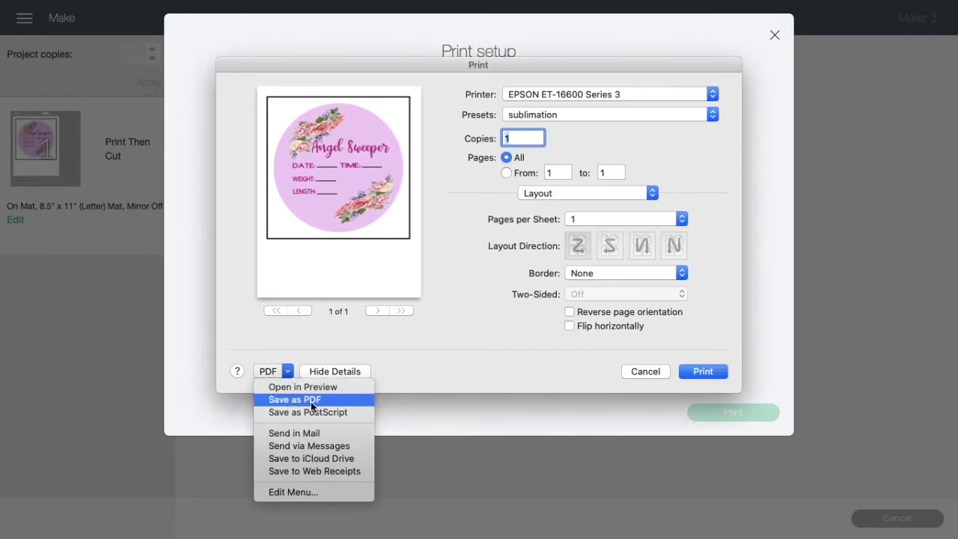
pyautogui.click(290, 401)
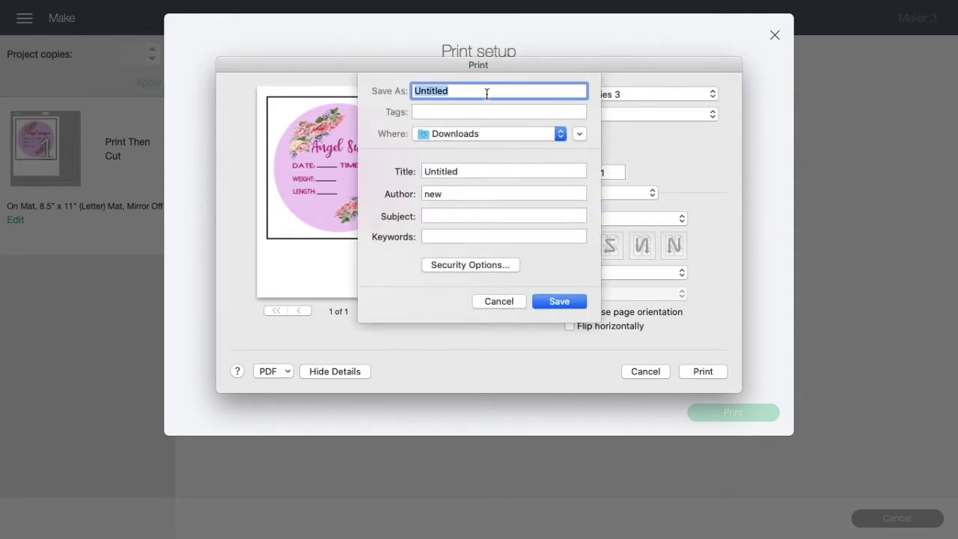
pyautogui.write('Welcome Baby')
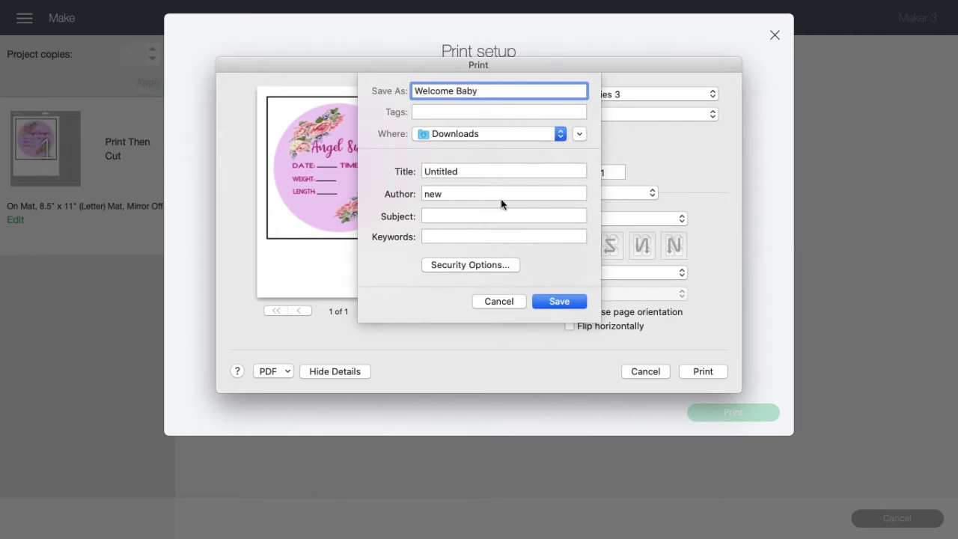
pyautogui.click(560, 301)
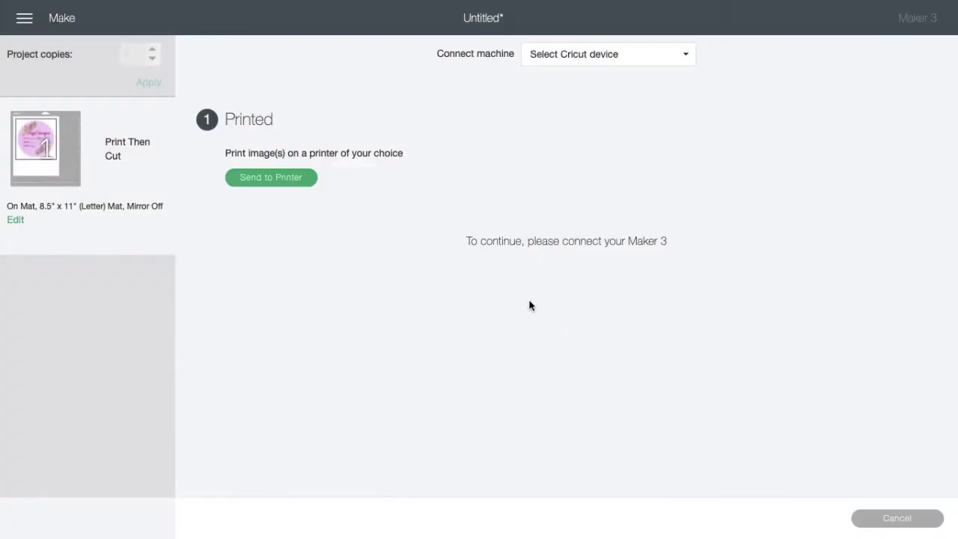
# Open the Welcome Baby PDF from the Downloads folder in Acrobat Reader and look over the design.
pyautogui.moveTo(745, 4)
pyautogui.moveTo(272, 524)
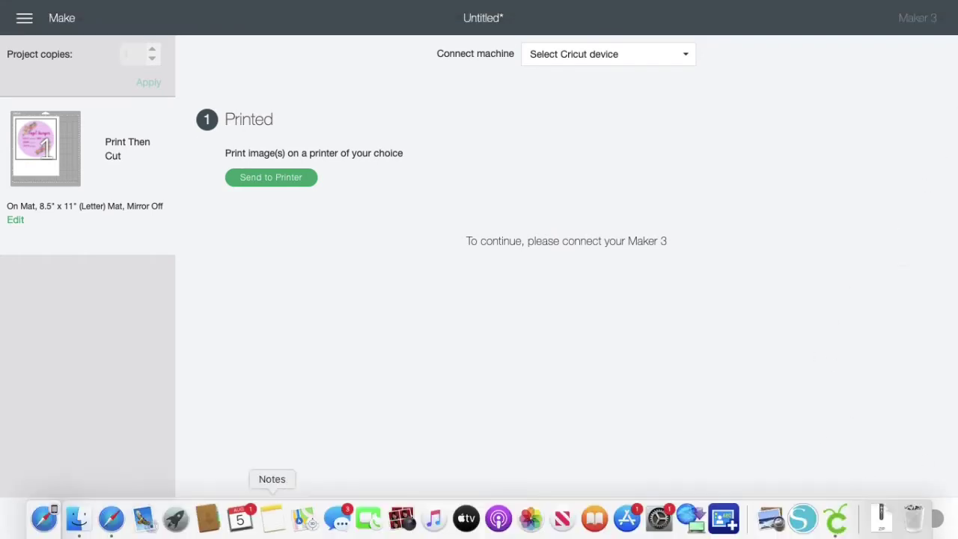
pyautogui.click(81, 524)
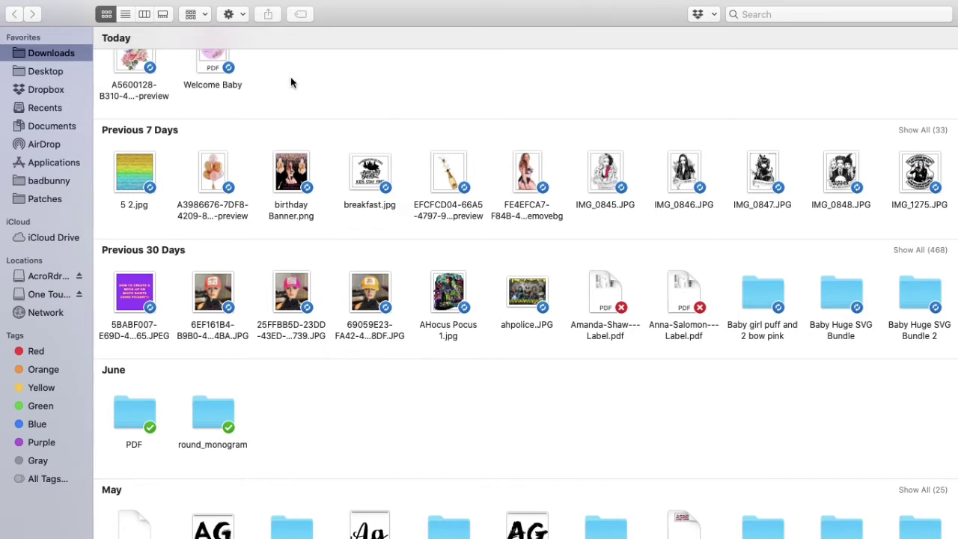
pyautogui.click(209, 57)
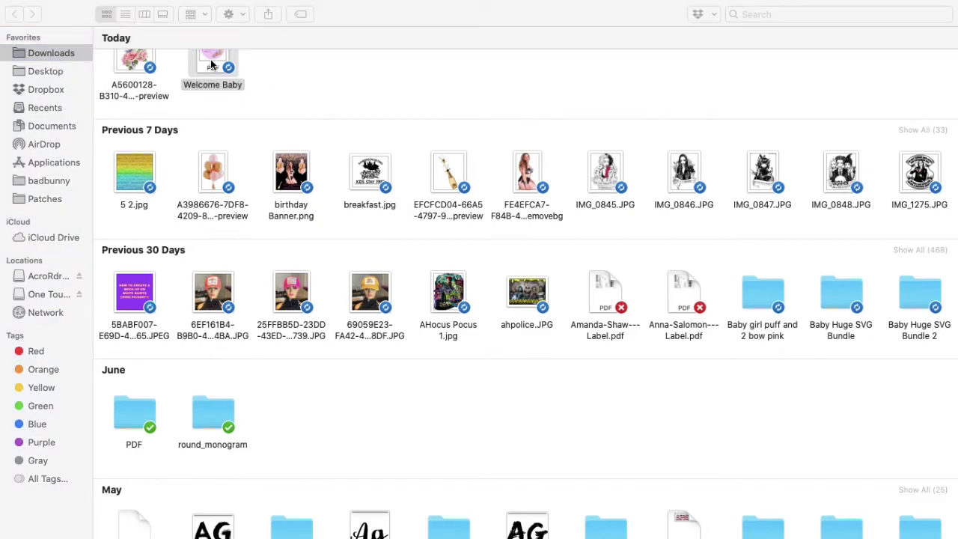
pyautogui.hotkey('ctrl', 'Left')
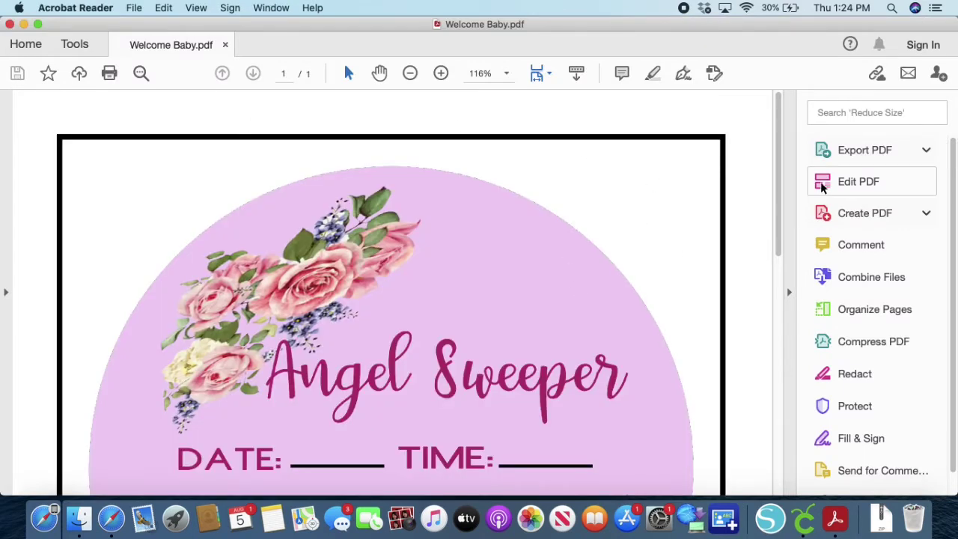
pyautogui.moveTo(779, 168)
pyautogui.mouseDown()
pyautogui.moveTo(776, 313)
pyautogui.moveTo(774, 231)
pyautogui.moveTo(786, 182)
pyautogui.mouseUp()
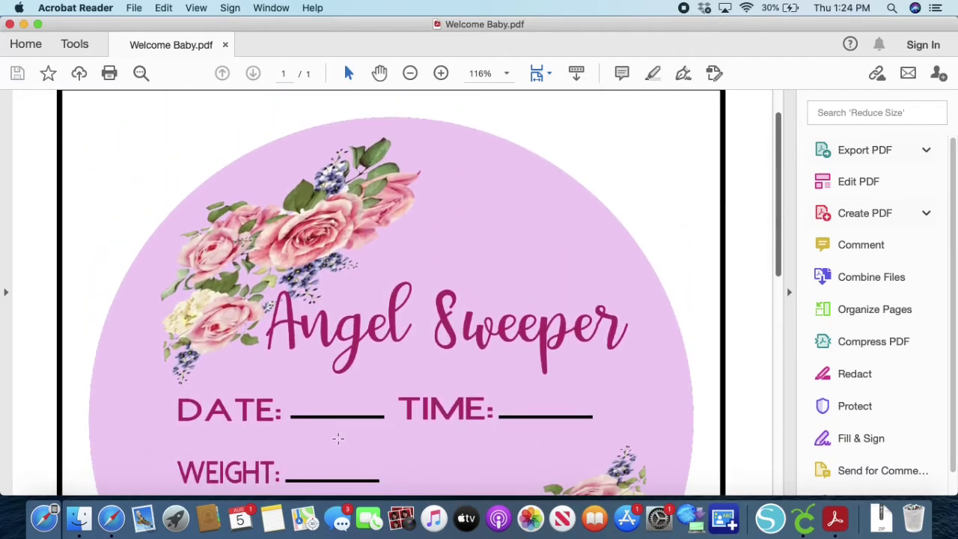
# Switch to Safari, open convertio.co in a new tab and dismiss the quality rating popup.
pyautogui.click(113, 521)
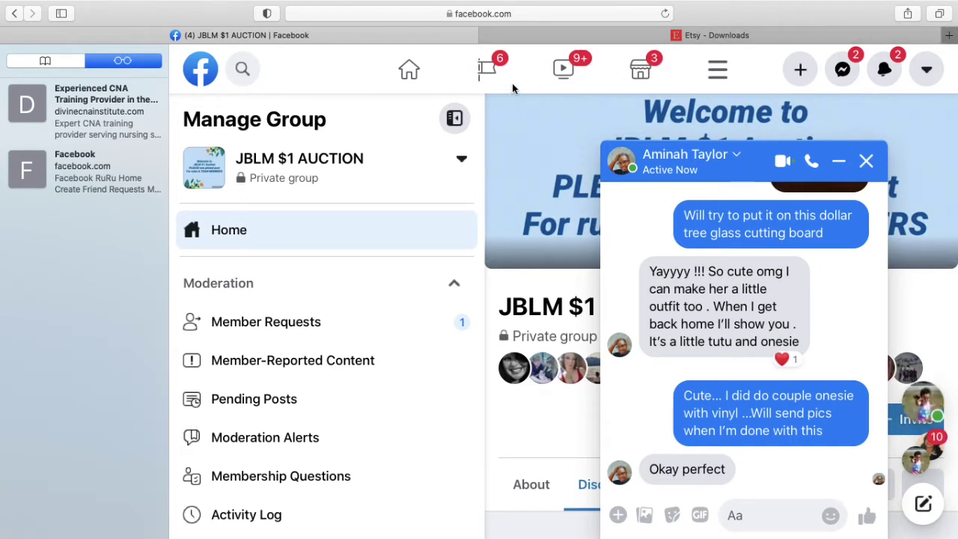
pyautogui.press('super+t')
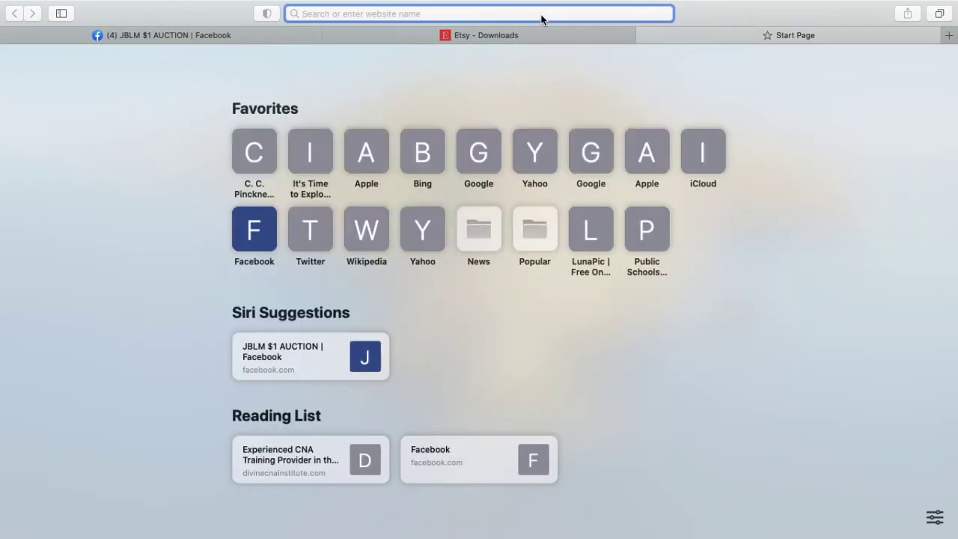
pyautogui.write('convertio.co')
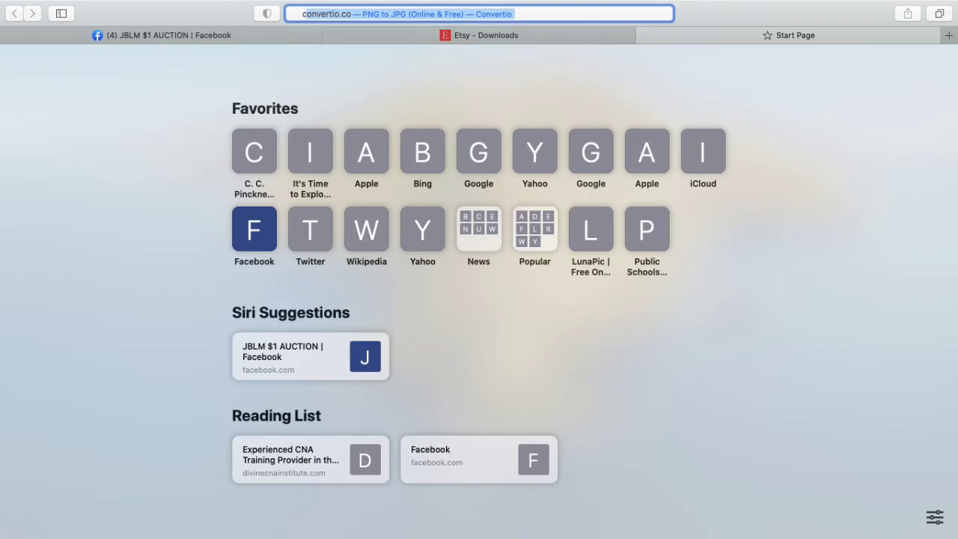
pyautogui.press('Return')
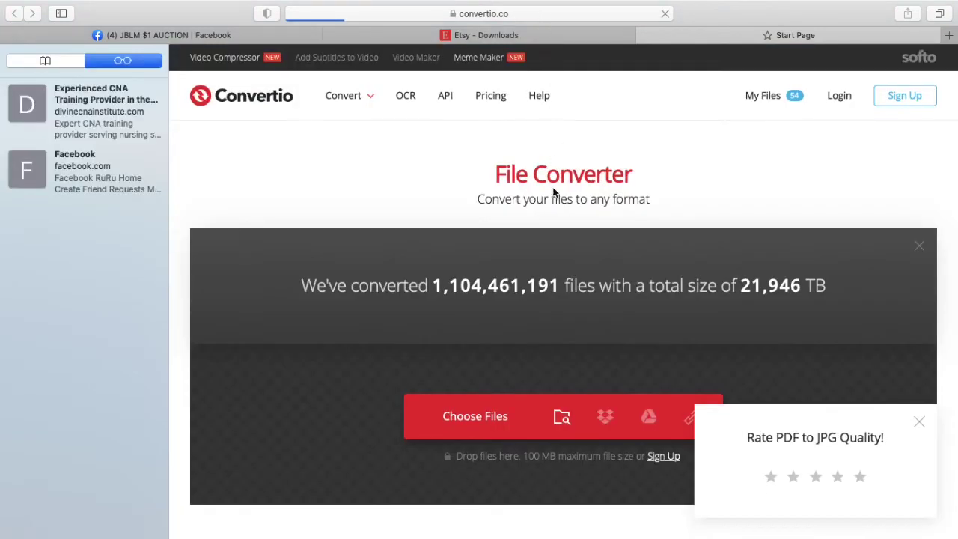
pyautogui.click(920, 424)
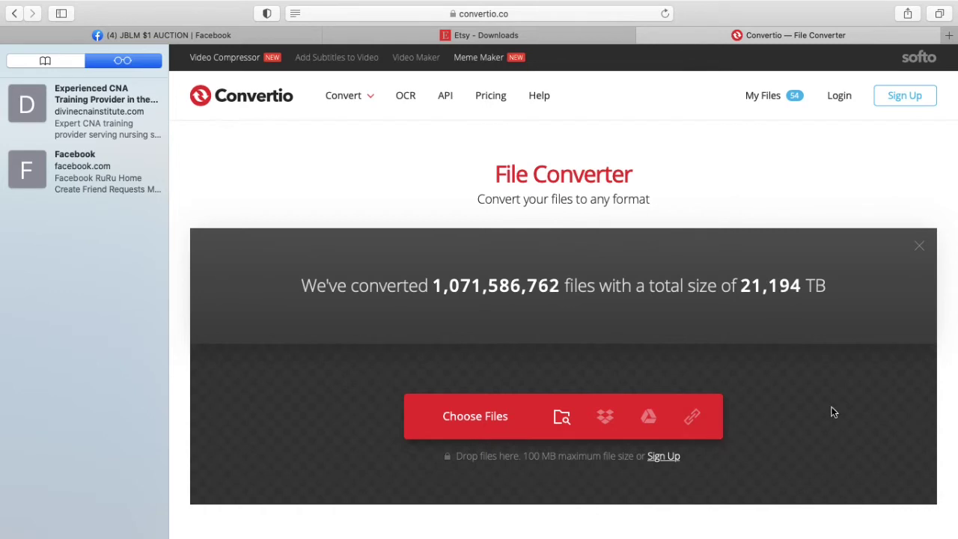
# Upload the Welcome Baby PDF from Downloads to the file converter.
pyautogui.click(500, 423)
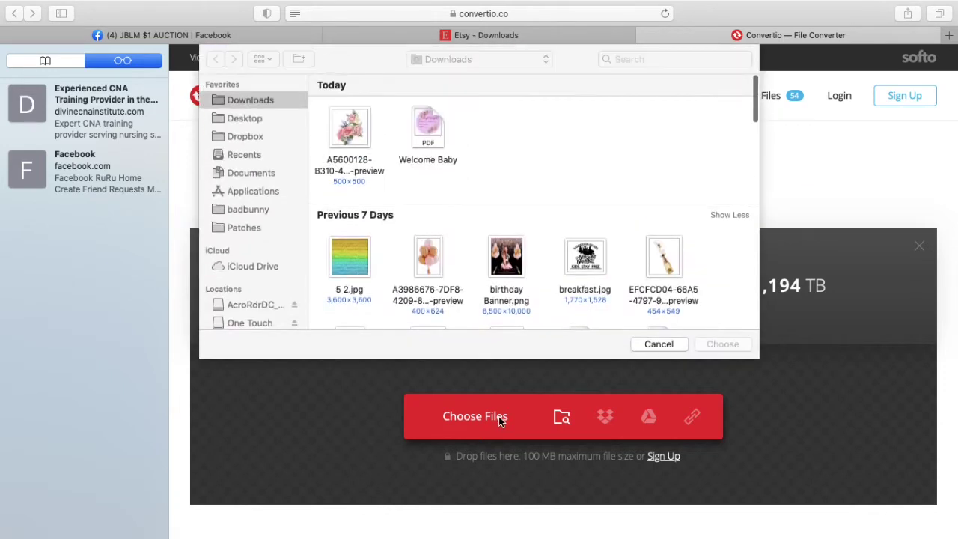
pyautogui.click(428, 132)
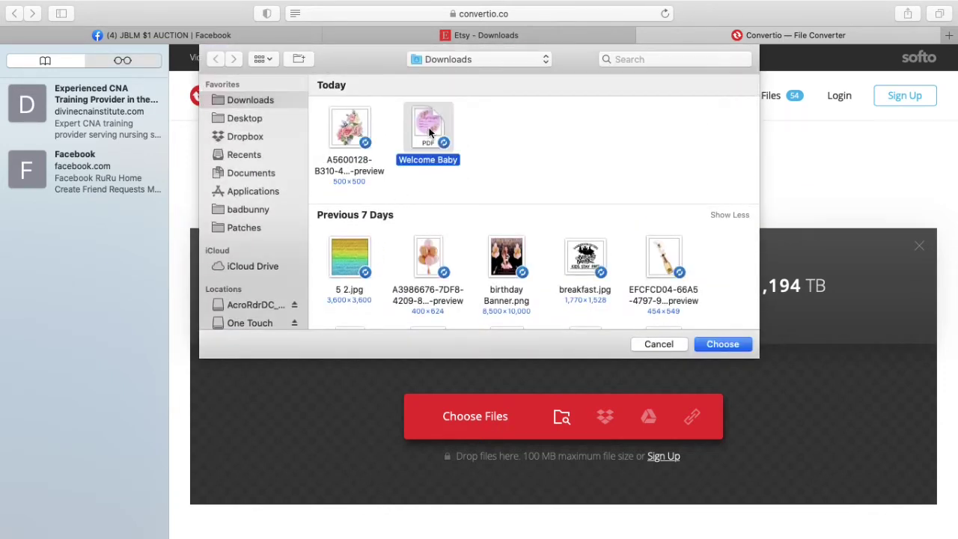
pyautogui.click(723, 347)
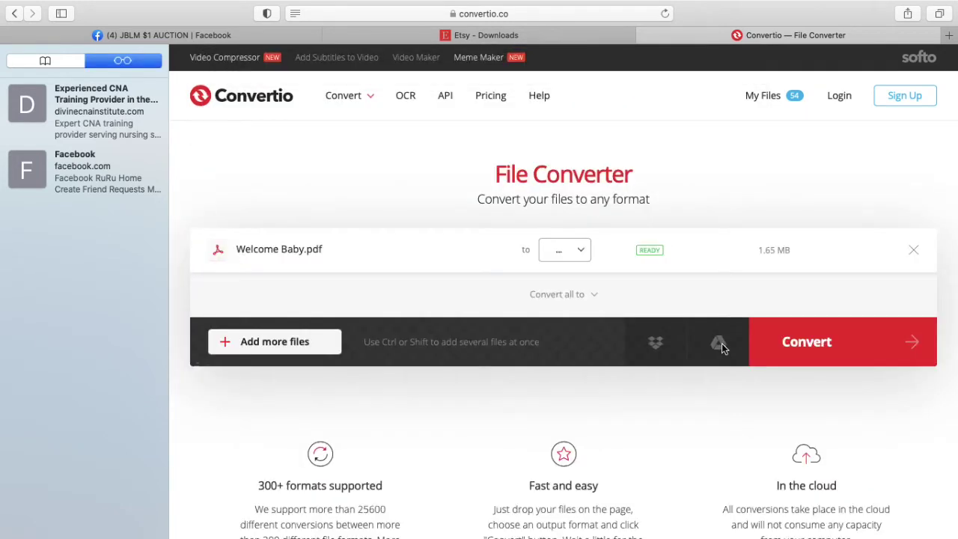
# Convert Welcome Baby.pdf to PNG and download the converted file.
pyautogui.click(585, 253)
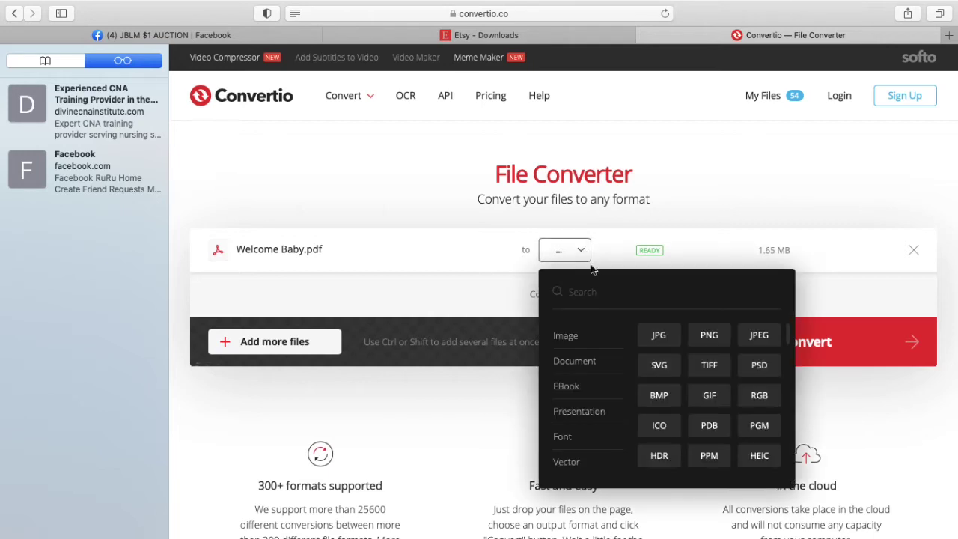
pyautogui.click(707, 336)
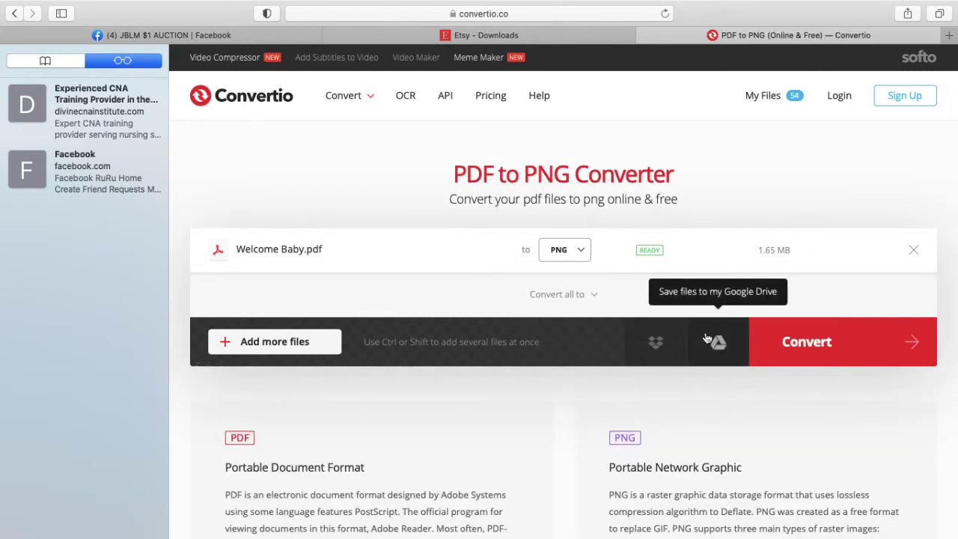
pyautogui.click(806, 342)
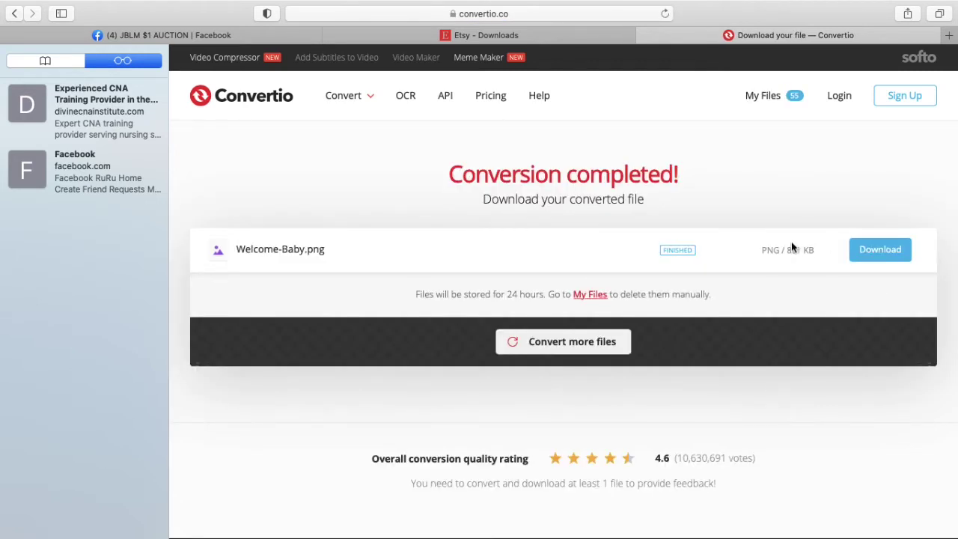
pyautogui.click(896, 255)
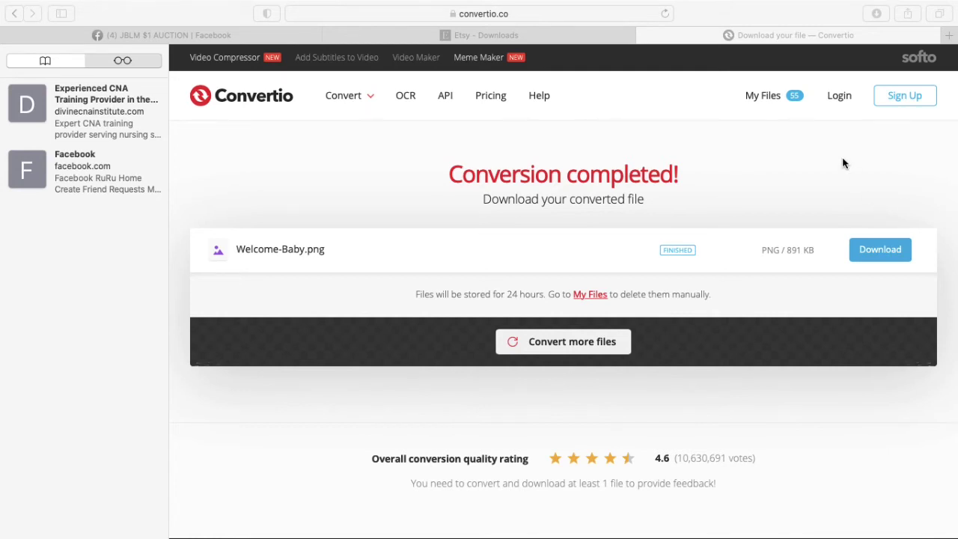
# Open the downloaded Welcome-Baby.png from the Downloads folder in Preview and close the Acrobat Reader window behind it.
pyautogui.moveTo(75, 536)
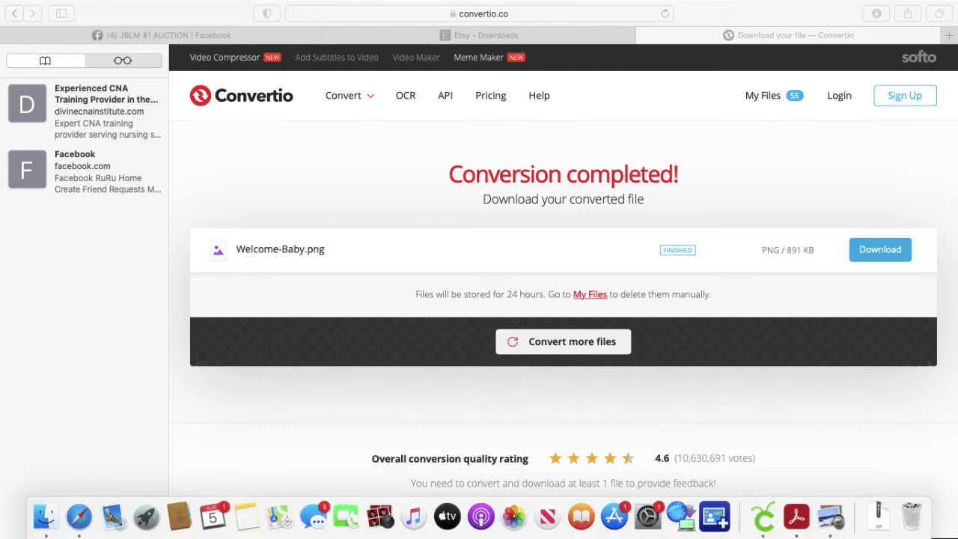
pyautogui.click(44, 517)
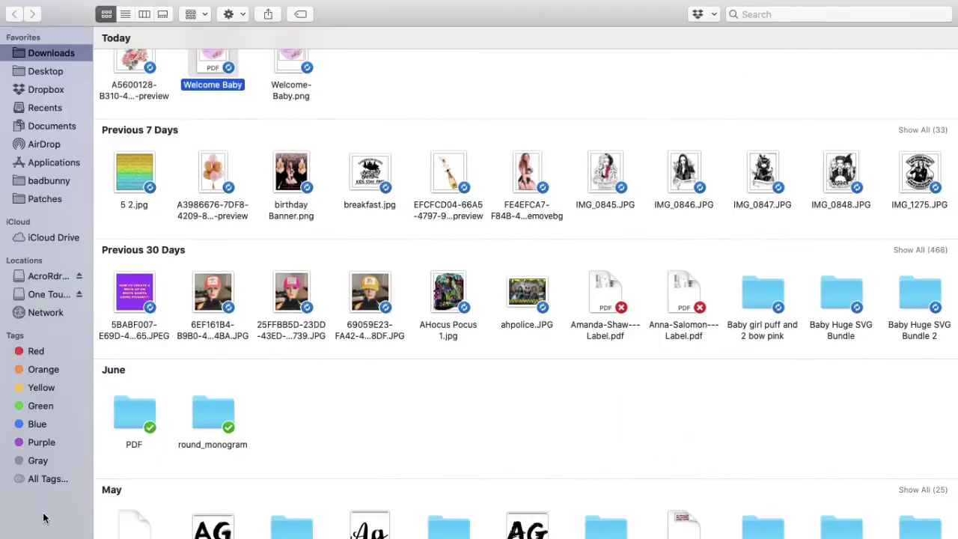
pyautogui.click(290, 54)
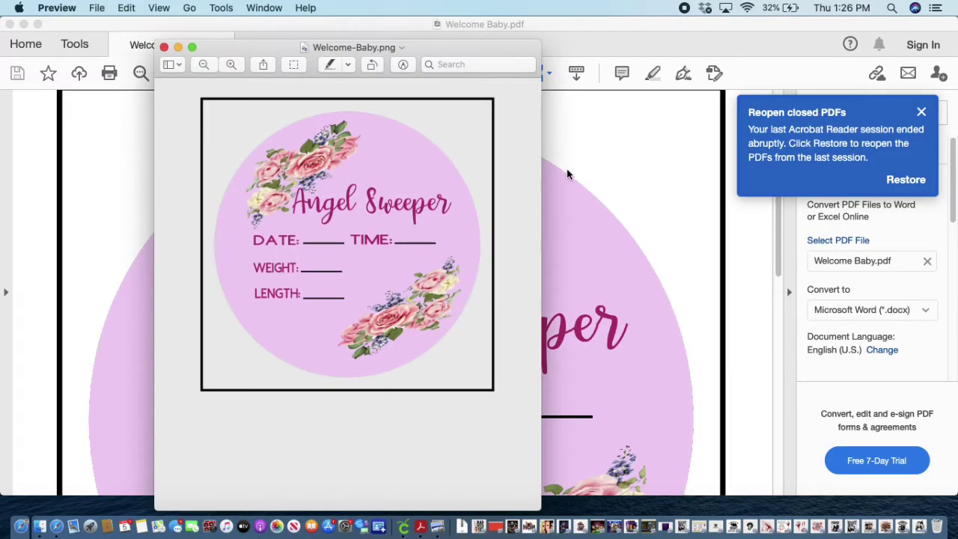
pyautogui.click(9, 24)
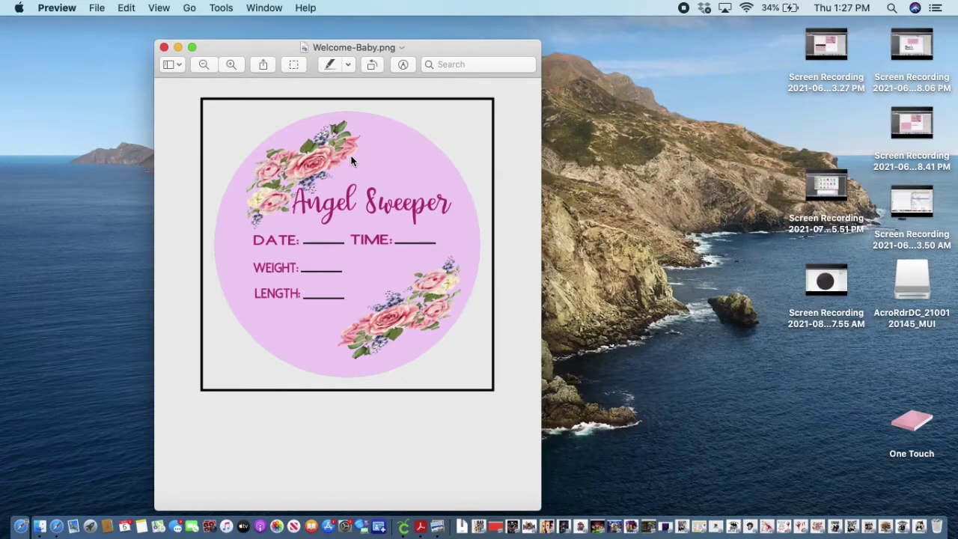
# Share Welcome-Baby.png to the iPhone through AirDrop and close the AirDrop dialog.
pyautogui.click(262, 64)
pyautogui.click(381, 266)
pyautogui.click(264, 65)
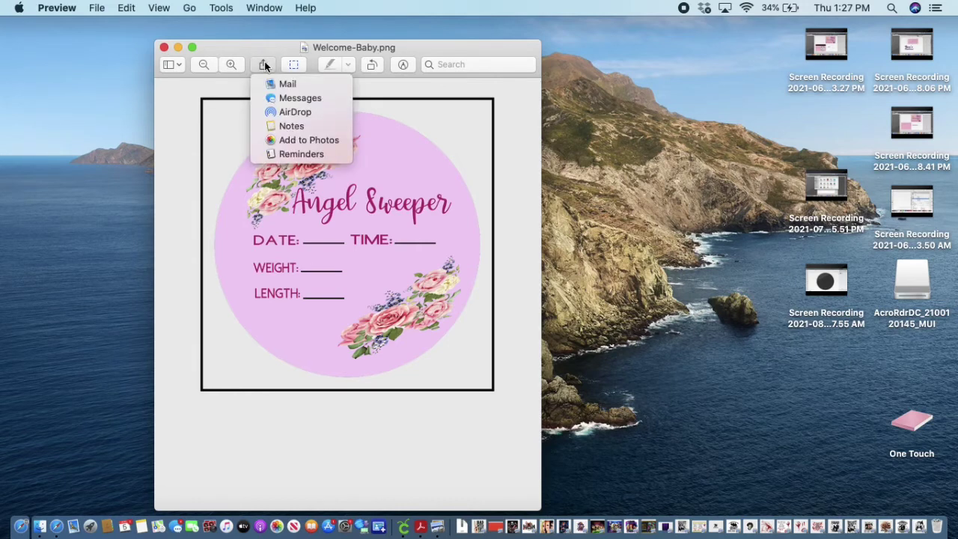
pyautogui.click(290, 112)
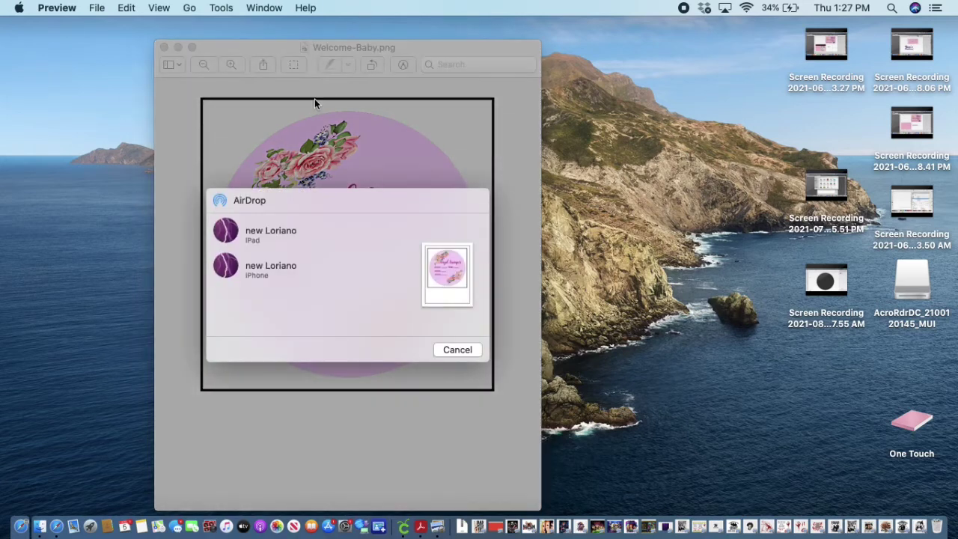
pyautogui.click(260, 268)
pyautogui.click(245, 268)
pyautogui.click(461, 349)
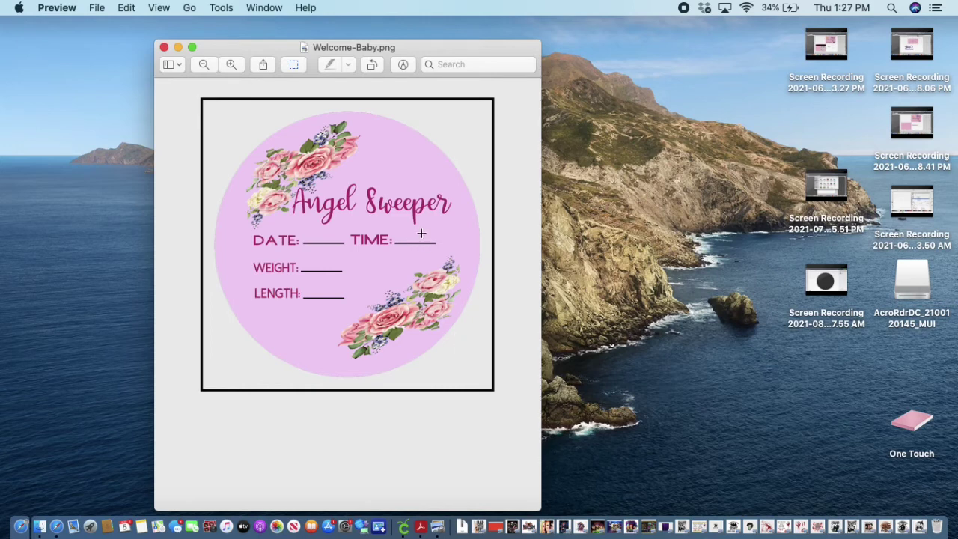
# Close the Welcome-Baby.png preview and return to the Downloads folder in Finder.
pyautogui.click(163, 48)
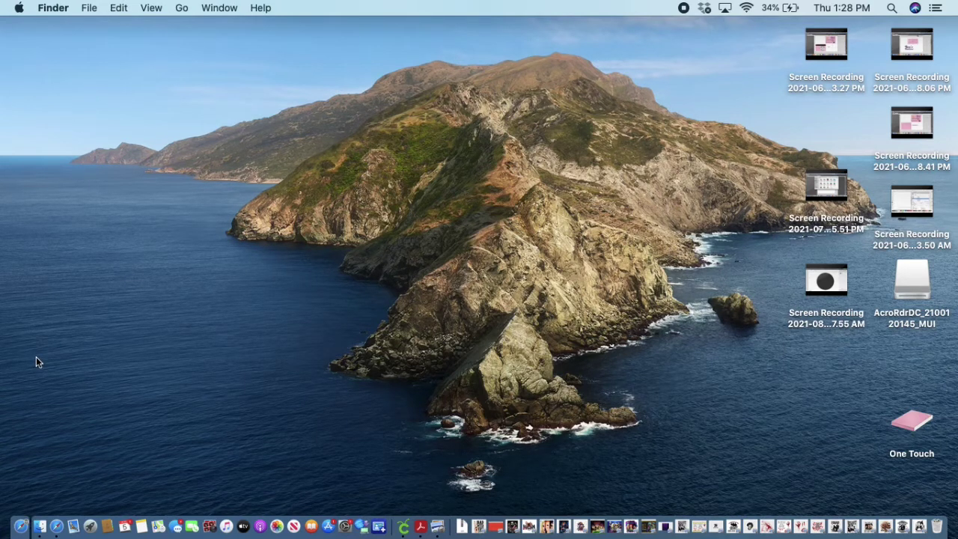
pyautogui.hotkey('ctrl', 'Right')
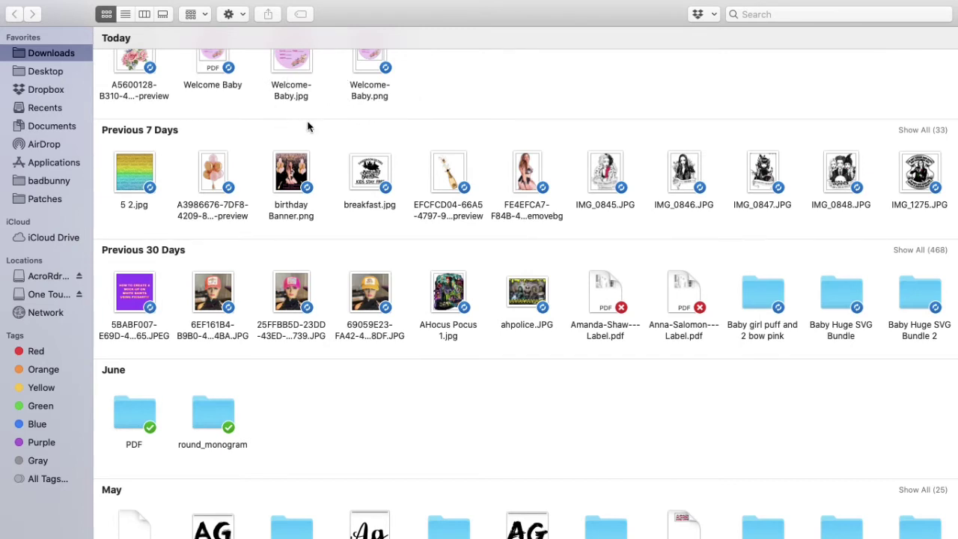
# Open Welcome-Baby.jpg from the Downloads folder and close the leftover Bad Witch Vibes image preview.
pyautogui.click(300, 63)
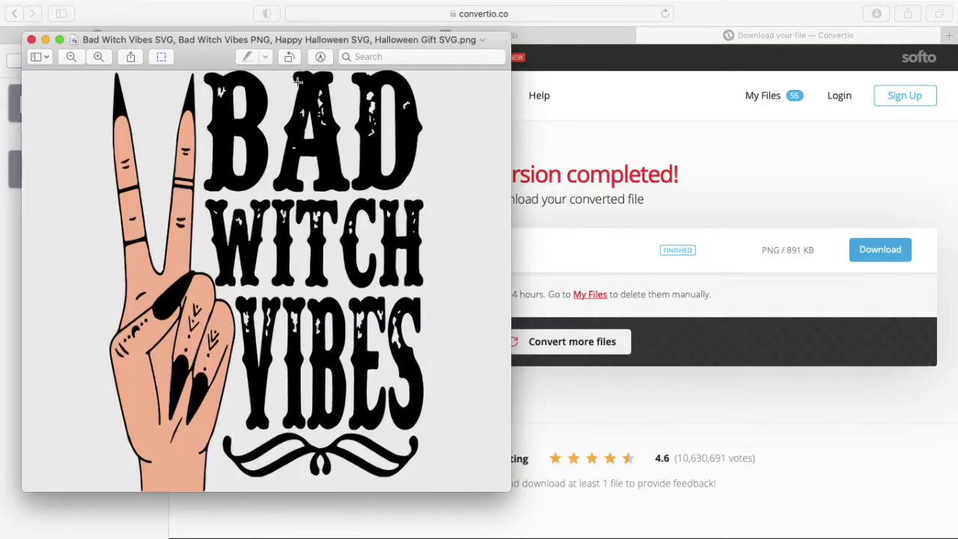
pyautogui.click(45, 39)
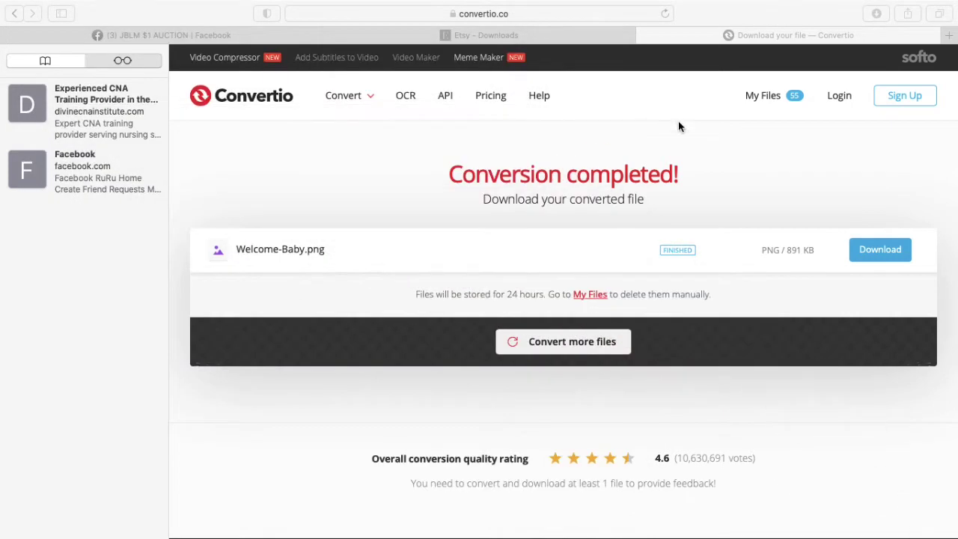
# Start another conversion in Convertio and load Welcome-Baby.jpg from the Downloads folder.
pyautogui.click(572, 345)
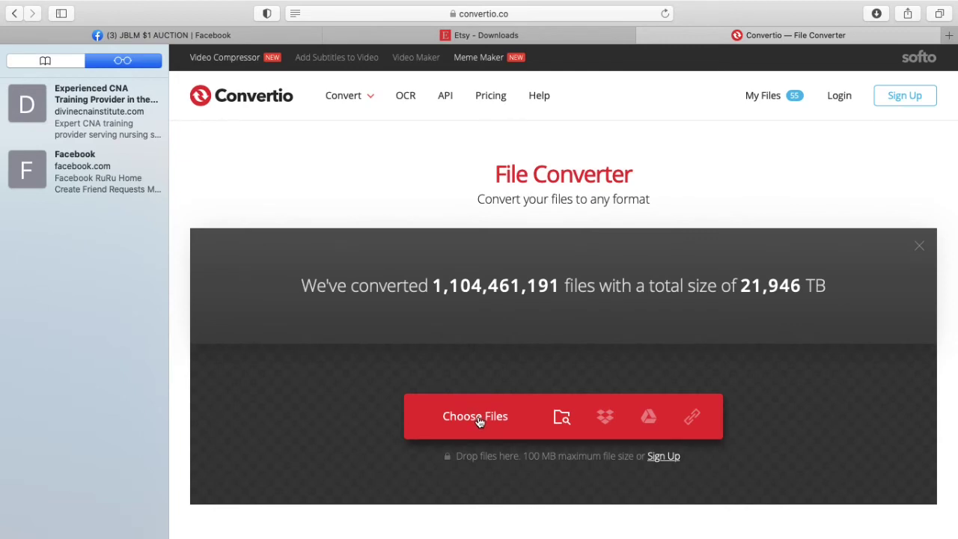
pyautogui.click(479, 421)
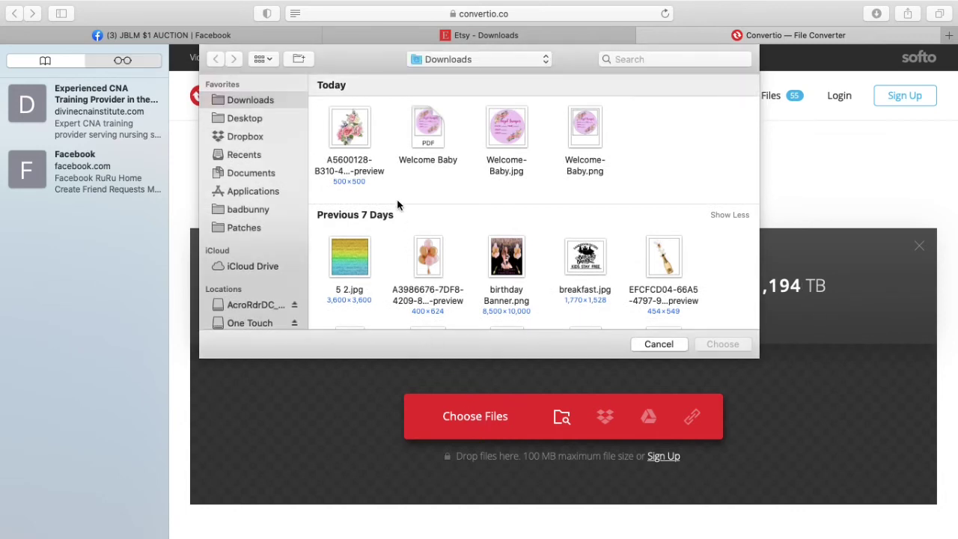
pyautogui.click(510, 137)
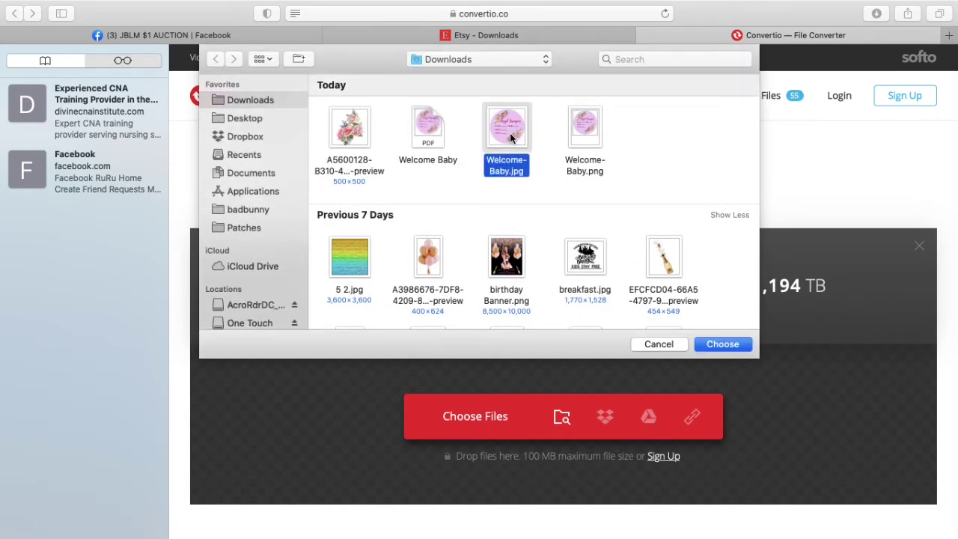
pyautogui.click(739, 345)
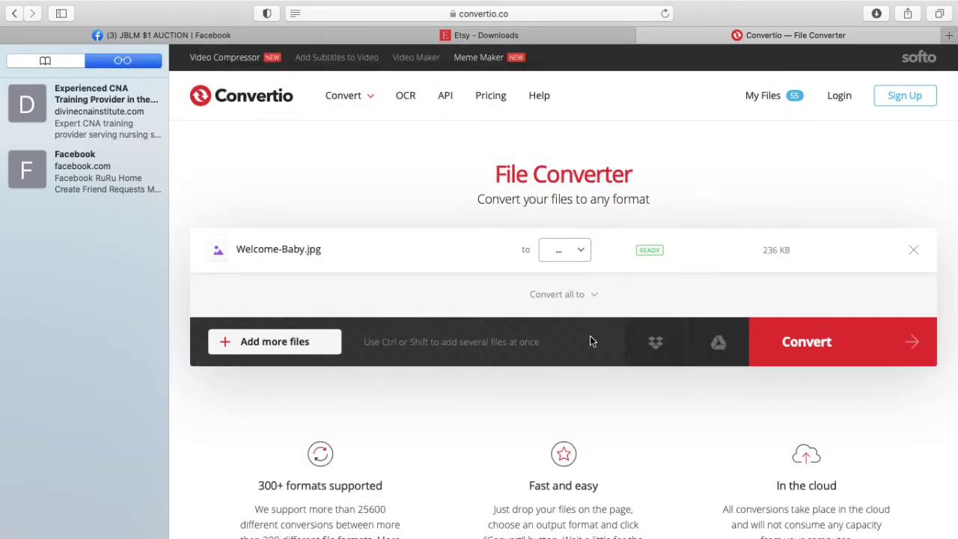
# Convert Welcome-Baby.jpg to PNG and download the converted file.
pyautogui.click(579, 251)
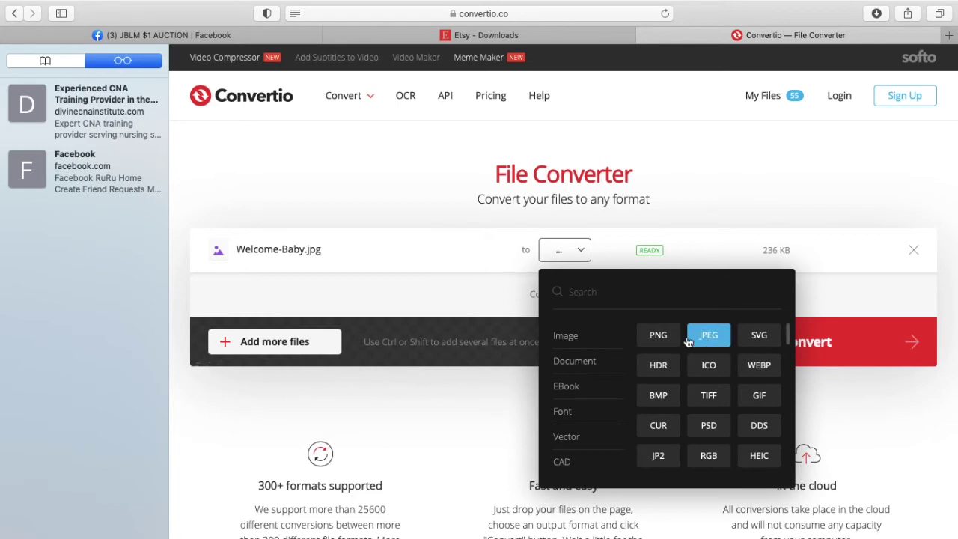
pyautogui.click(659, 337)
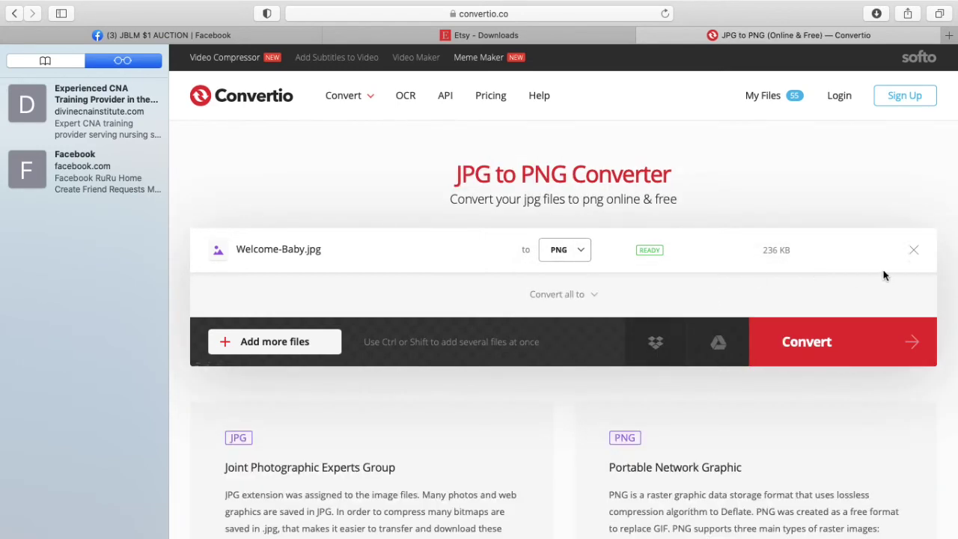
pyautogui.click(834, 344)
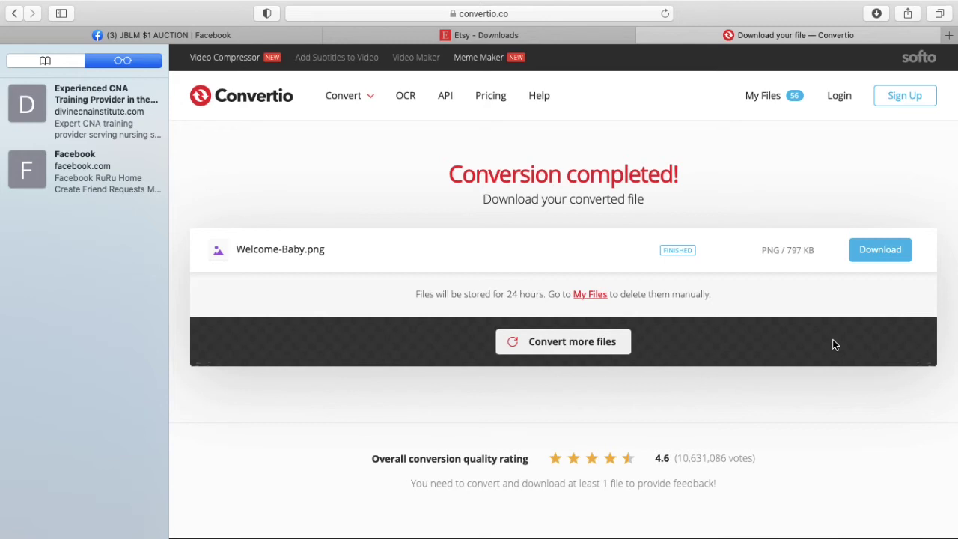
pyautogui.click(880, 250)
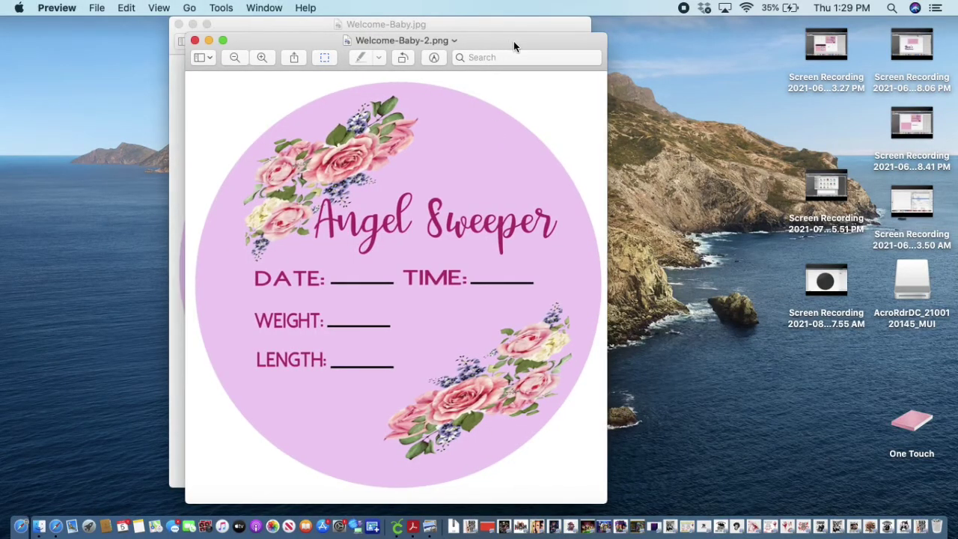
# Close the Welcome-Baby.jpg preview behind Welcome-Baby-2.png, and minimize and restore the Welcome-Baby-2.png window.
pyautogui.moveTo(513, 42); pyautogui.dragTo(540, 53)
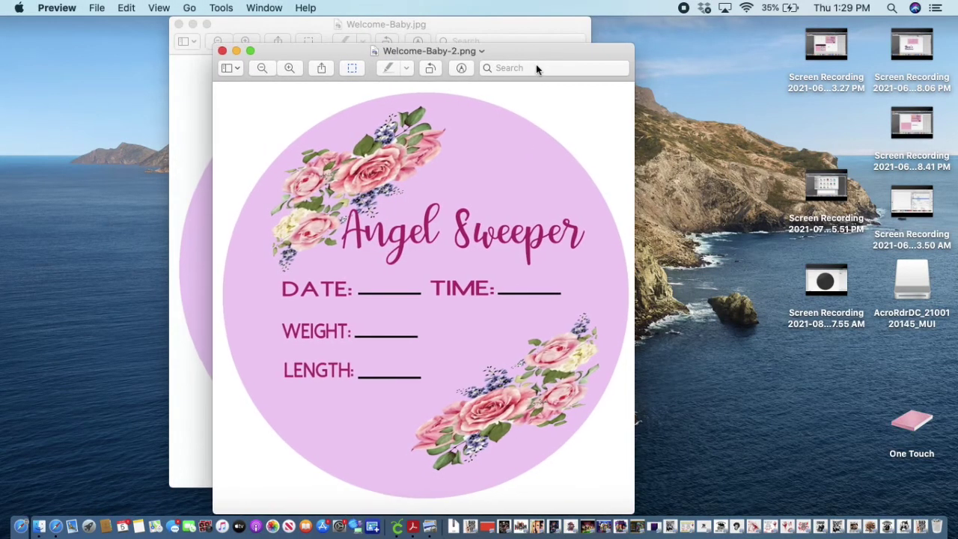
pyautogui.click(179, 25)
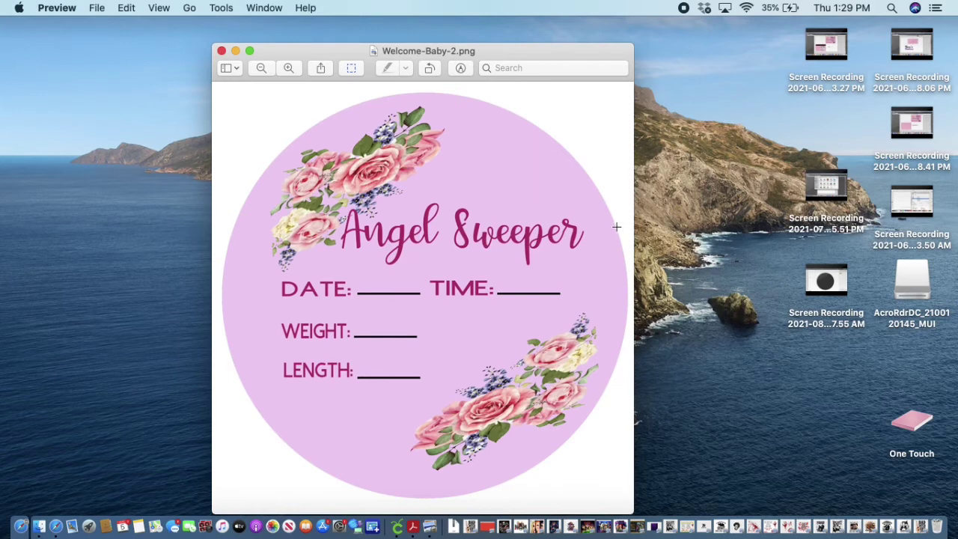
pyautogui.click(236, 51)
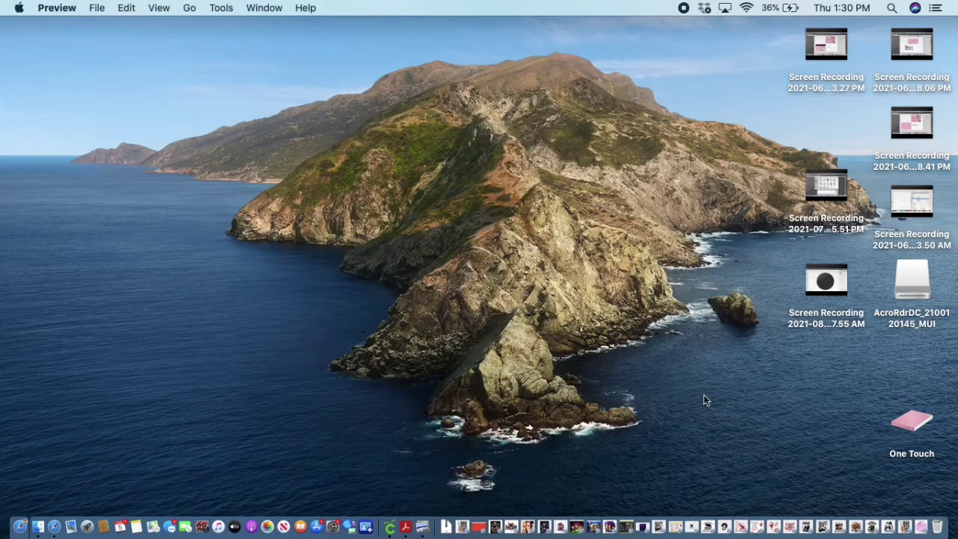
pyautogui.click(922, 527)
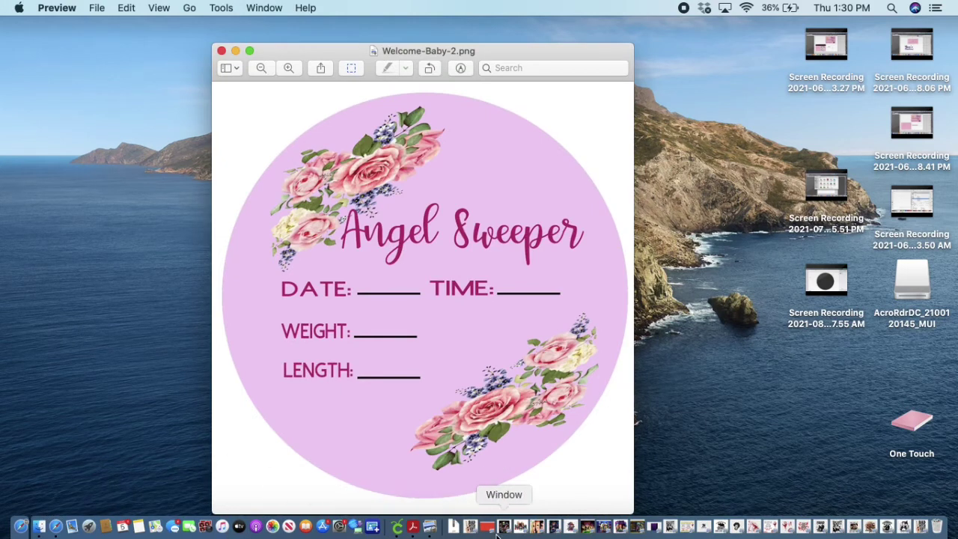
# Launch Inkscape and start a new document from its welcome screen.
pyautogui.click(38, 527)
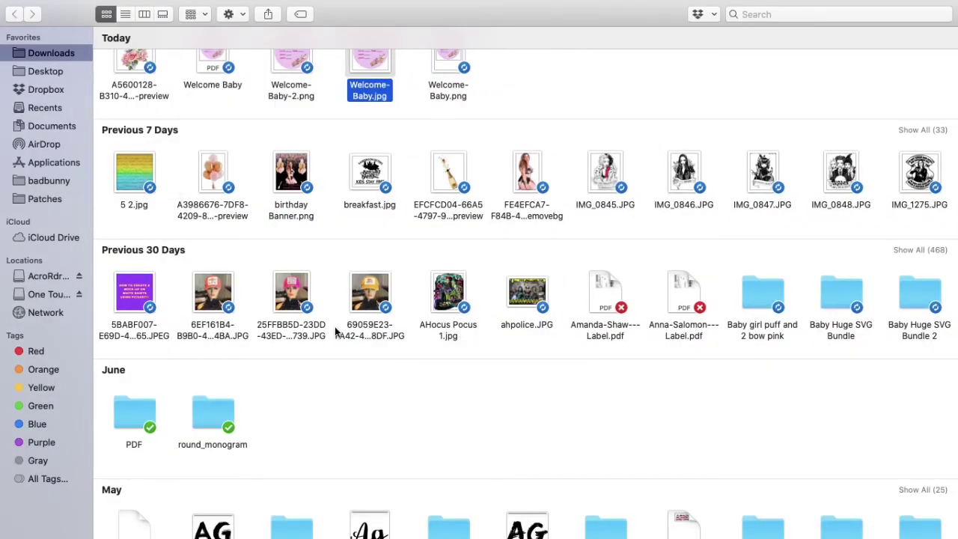
pyautogui.moveTo(74, 533)
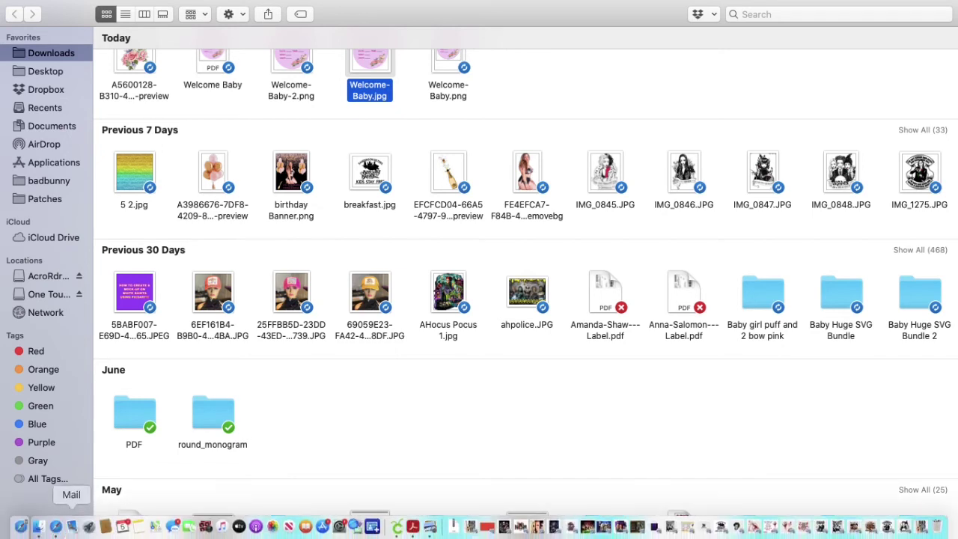
pyautogui.click(88, 528)
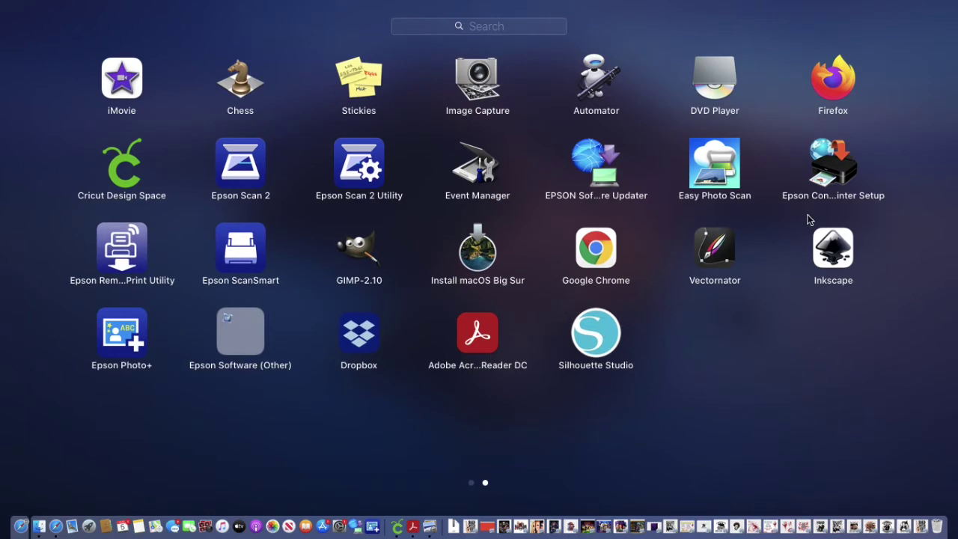
pyautogui.click(840, 250)
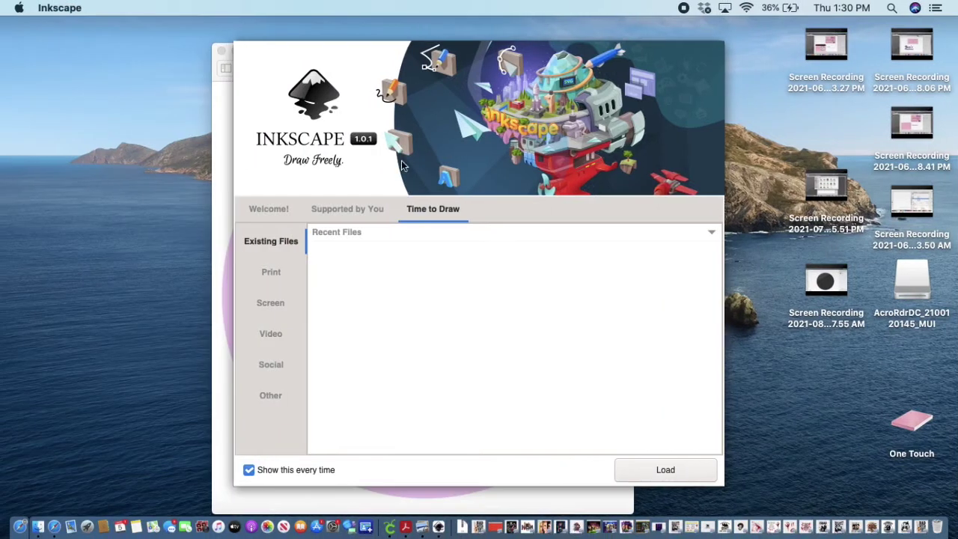
pyautogui.click(675, 471)
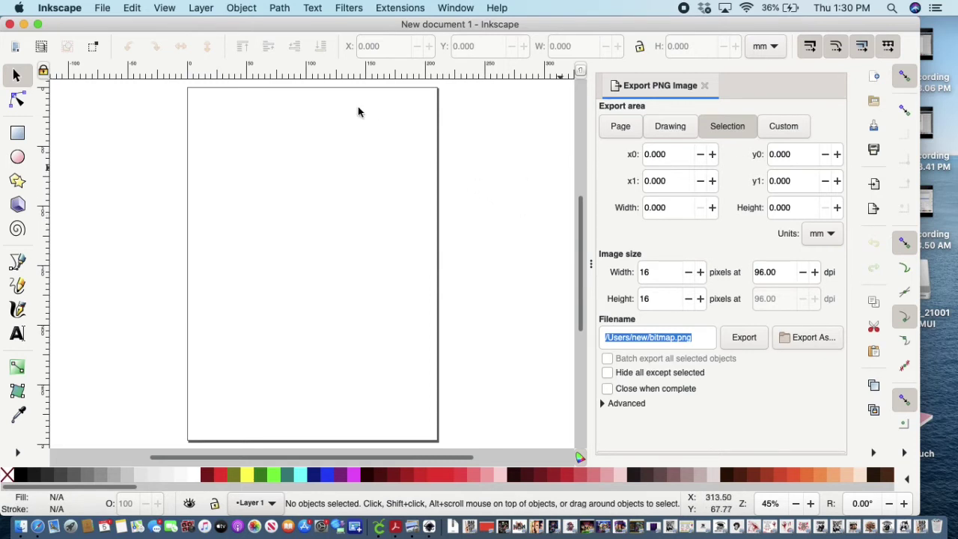
# Set the page size to US Letter, 8.5 x 11.0 in, and close the Document Properties and Export PNG Image dialogs.
pyautogui.click(101, 10)
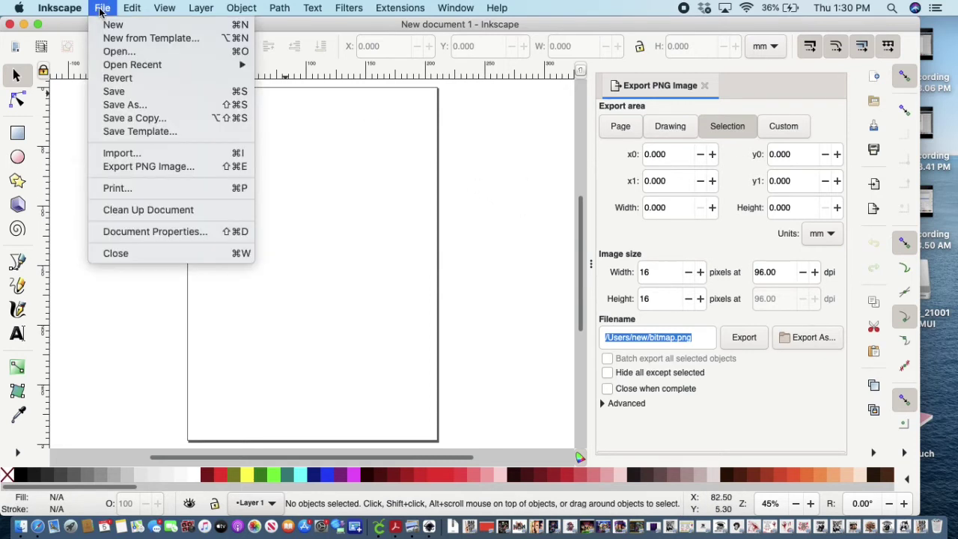
pyautogui.click(130, 233)
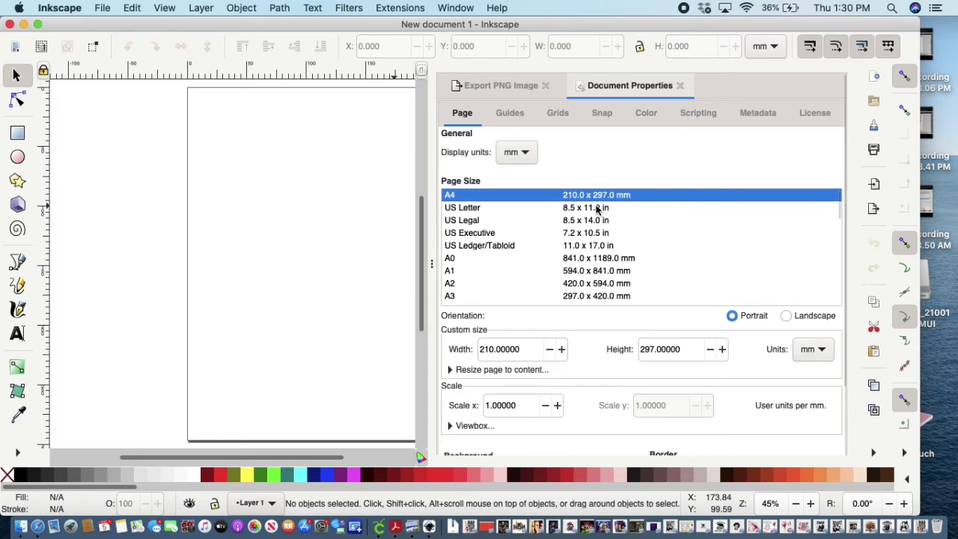
pyautogui.click(595, 211)
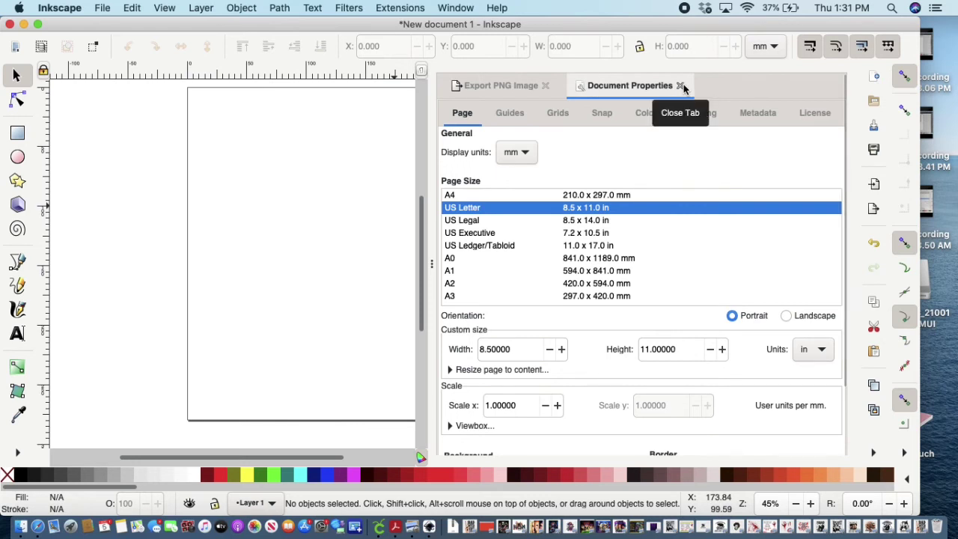
pyautogui.click(546, 88)
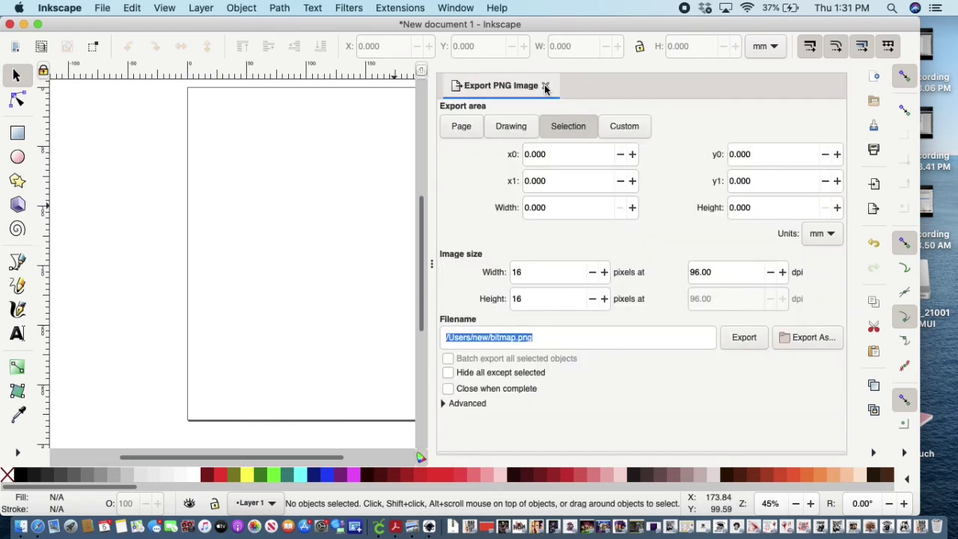
pyautogui.click(546, 88)
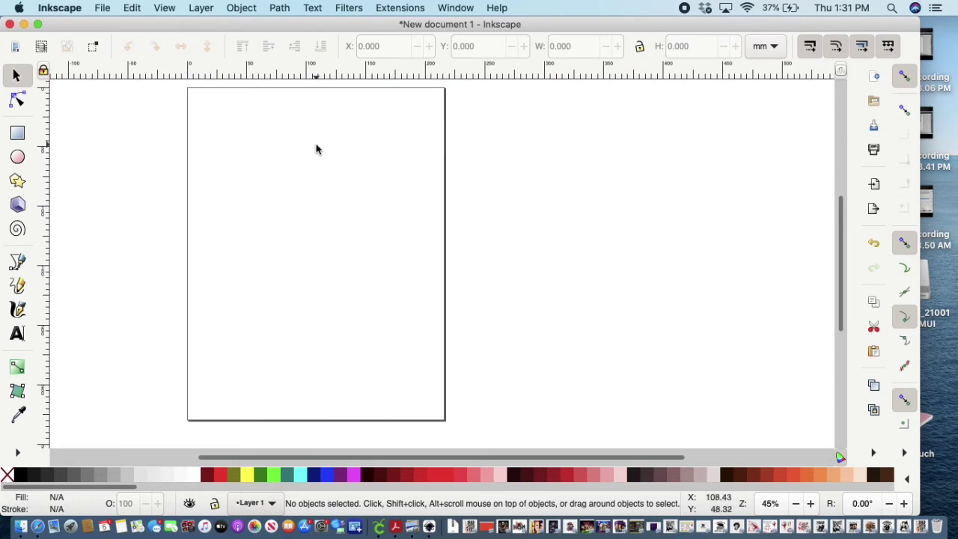
# Import Welcome-Baby-2.png from the Downloads folder as an embedded image with its DPI taken from the file.
pyautogui.click(101, 9)
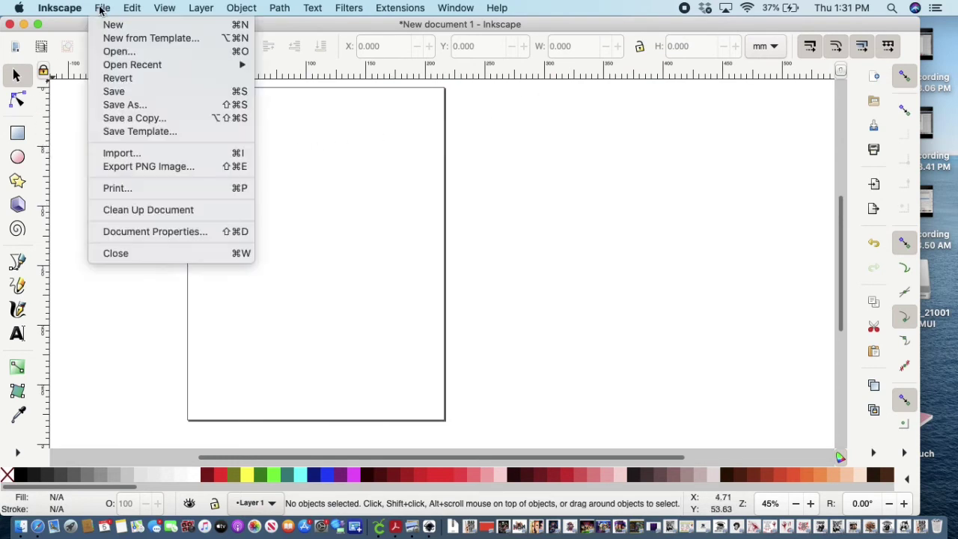
pyautogui.click(120, 154)
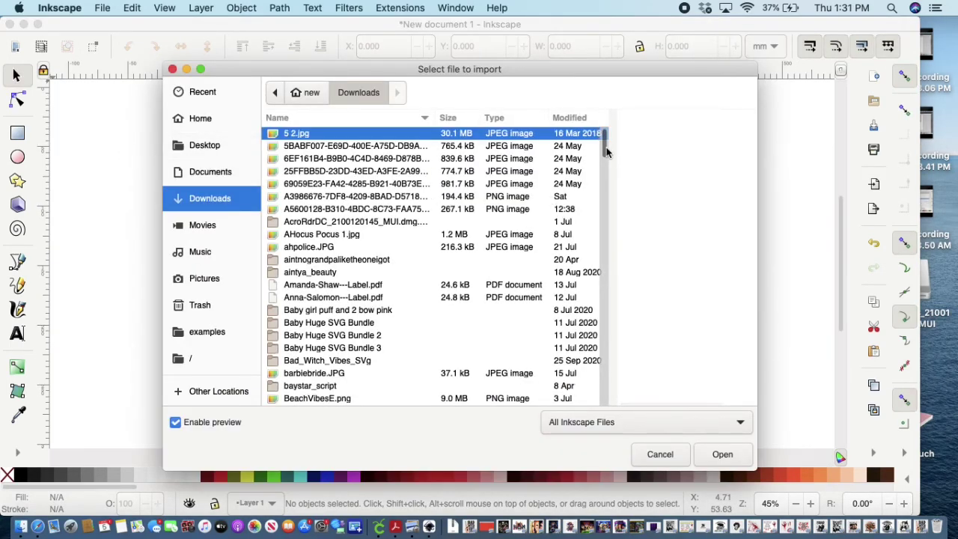
pyautogui.moveTo(606, 152); pyautogui.dragTo(605, 401)
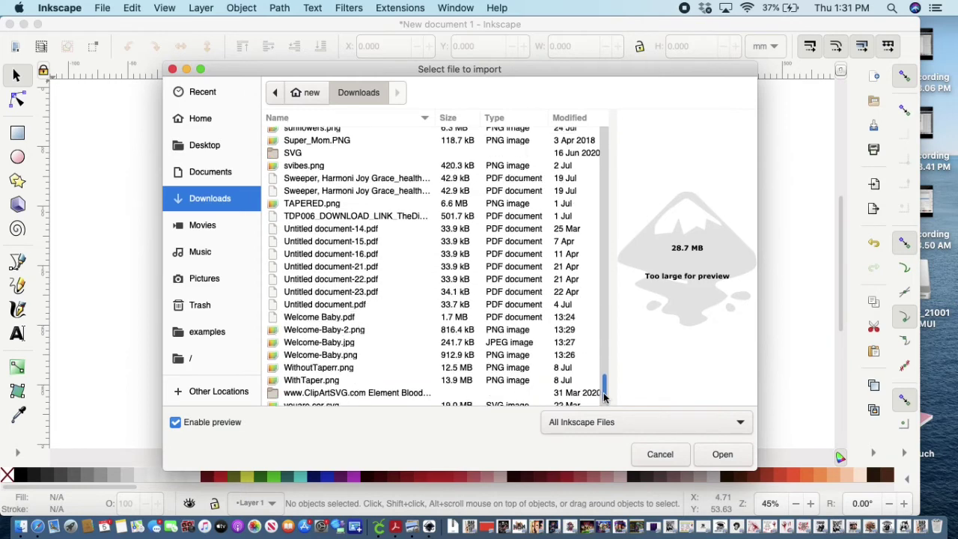
pyautogui.doubleClick(361, 332)
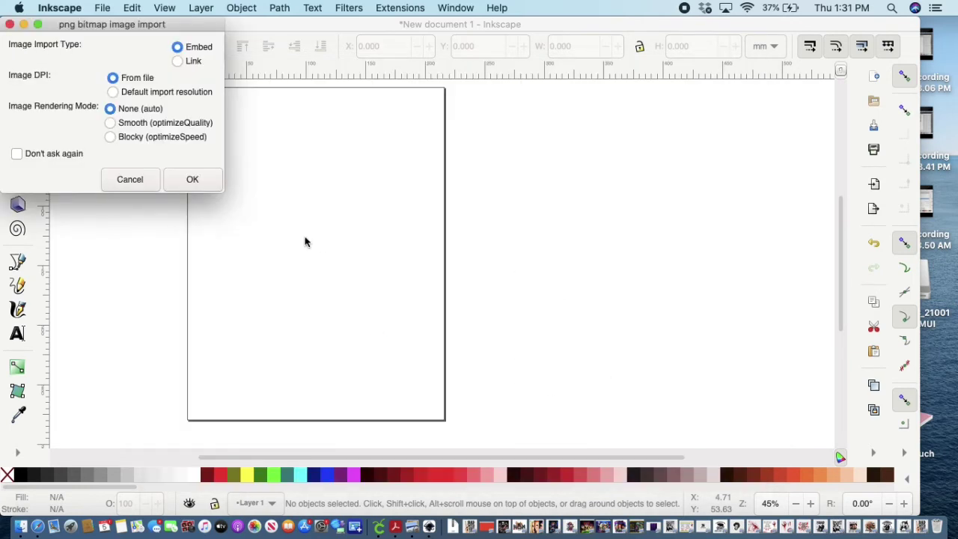
pyautogui.click(192, 180)
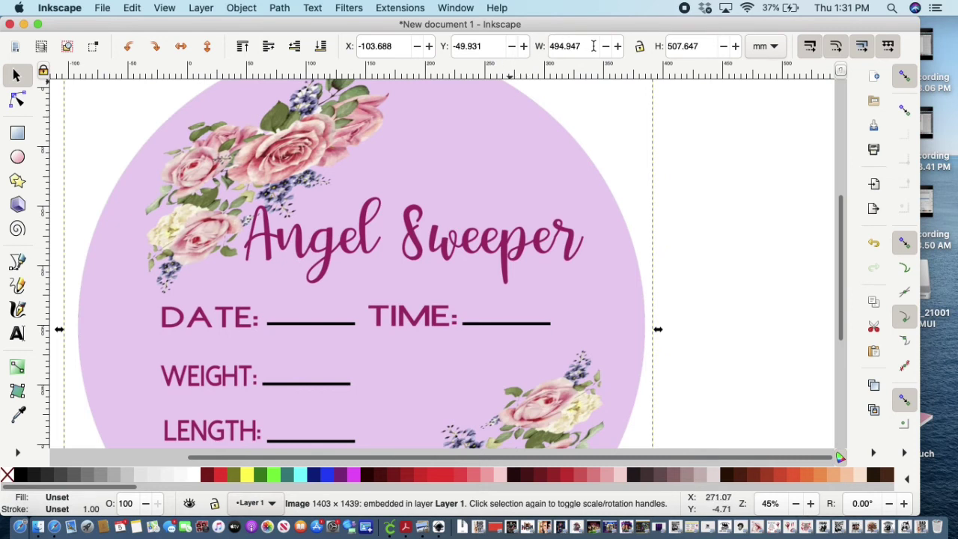
# Switch the measurement units for the imported image's position and size to inches.
pyautogui.click(775, 46)
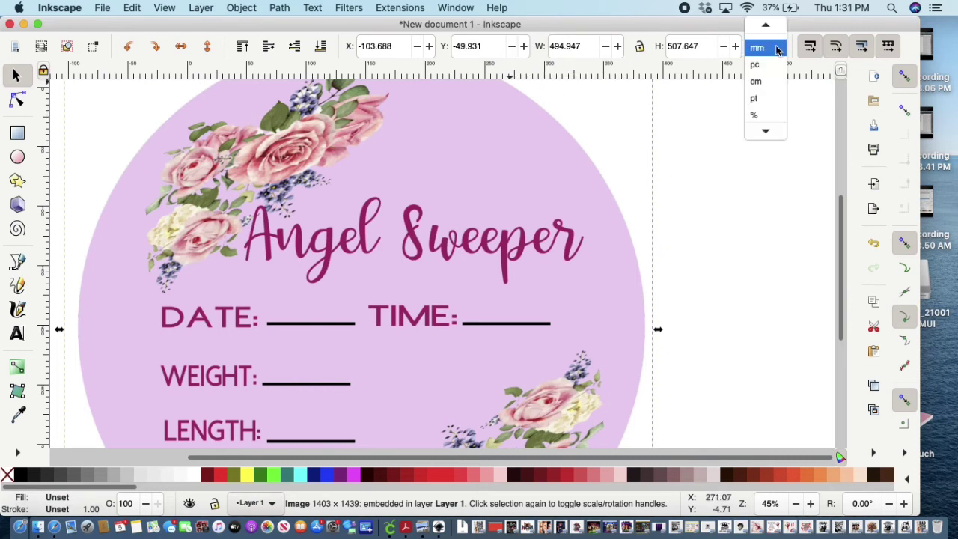
pyautogui.scroll(3, 776, 50)
pyautogui.click(764, 46)
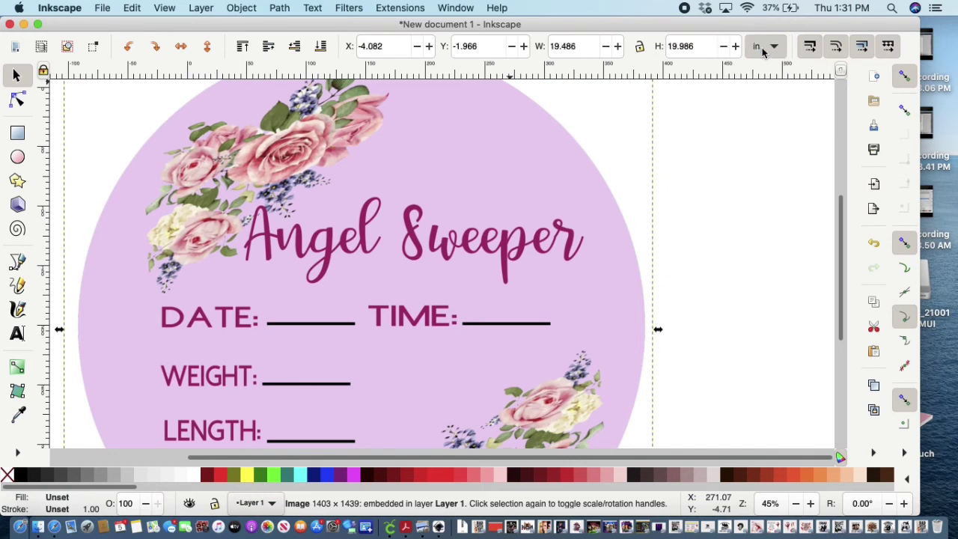
# Resize the imported image to 8.5 in wide and 8.5 in high, and toggle the width-to-height ratio lock on.
pyautogui.doubleClick(583, 47)
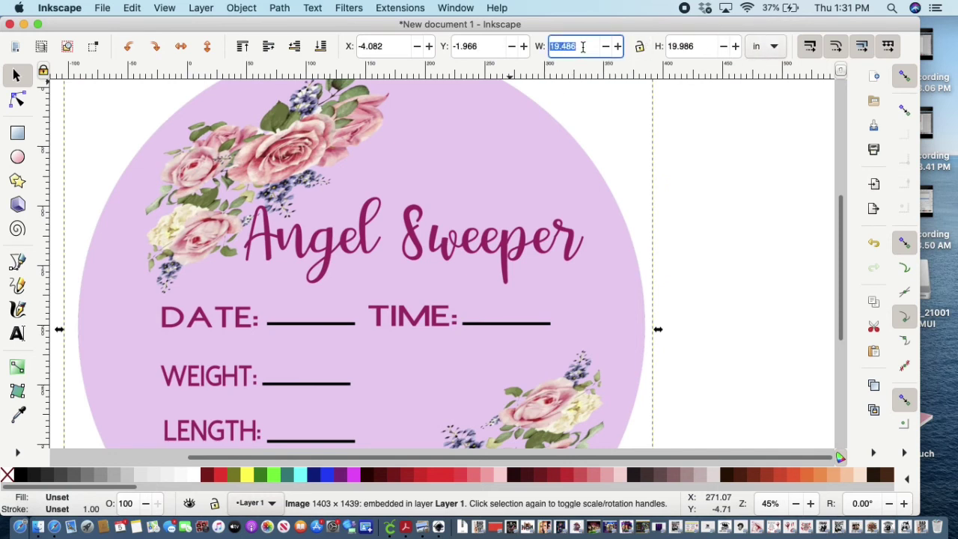
pyautogui.write('8.5')
pyautogui.tripleClick(698, 46)
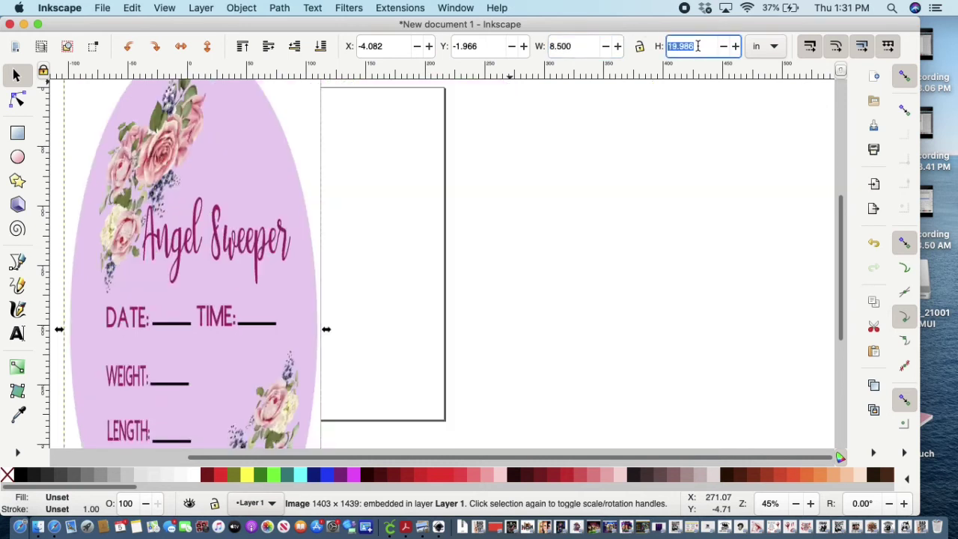
pyautogui.write('8.5')
pyautogui.press('Return')
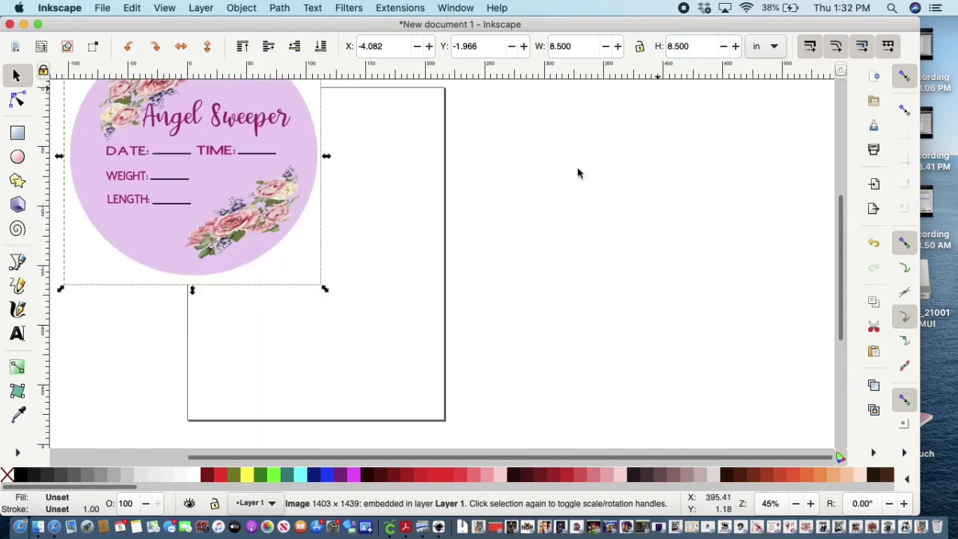
pyautogui.click(640, 46)
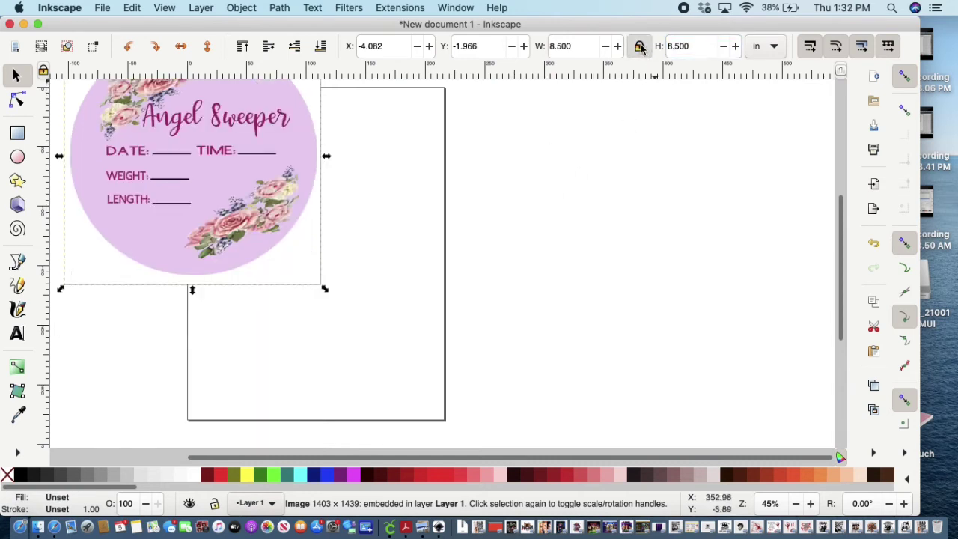
# Move the image onto the page at about X 0.001 in, Y 0.888 in and reselect it.
pyautogui.moveTo(288, 194); pyautogui.dragTo(405, 295)
pyautogui.click(577, 334)
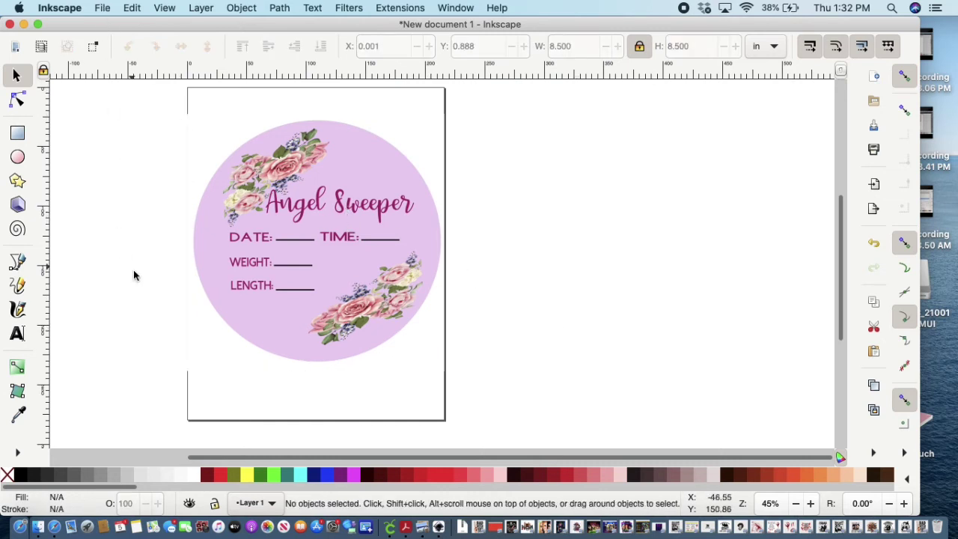
pyautogui.moveTo(137, 88); pyautogui.dragTo(517, 434)
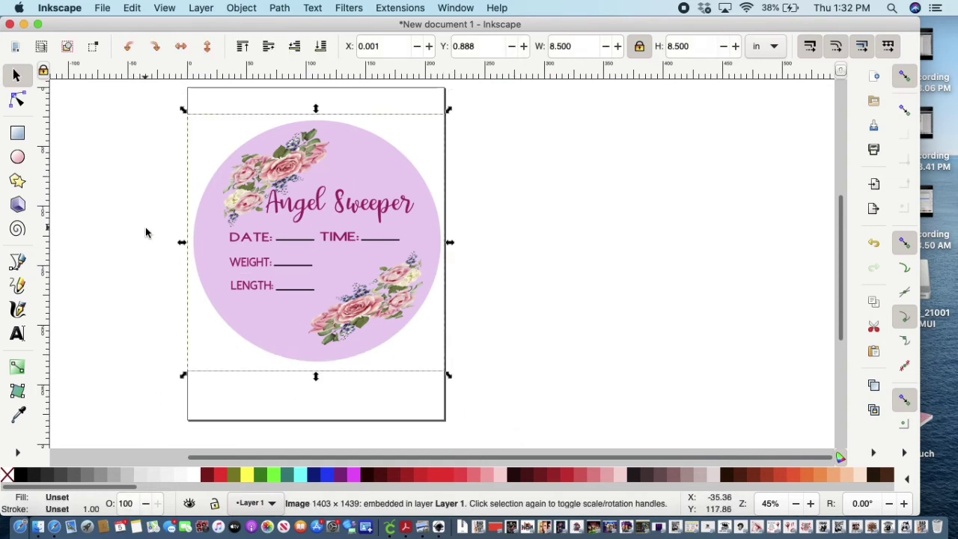
# Try to preview the document's printout on EPSON_ET_16600_Series_3.
pyautogui.click(104, 9)
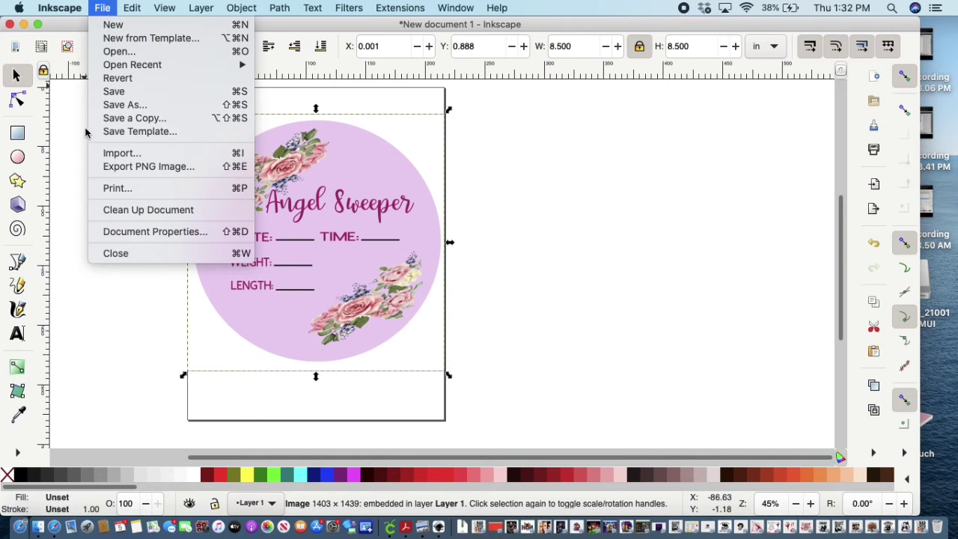
pyautogui.click(102, 189)
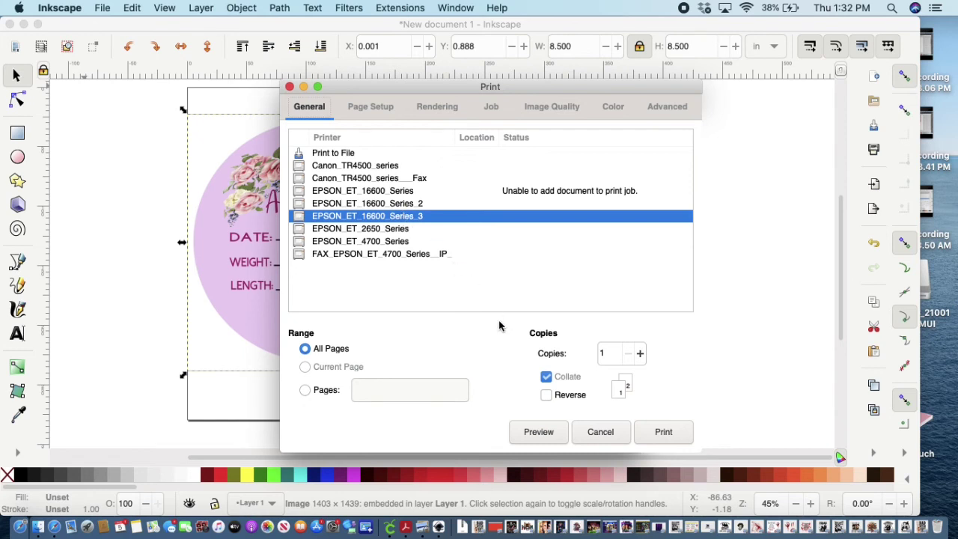
pyautogui.click(552, 433)
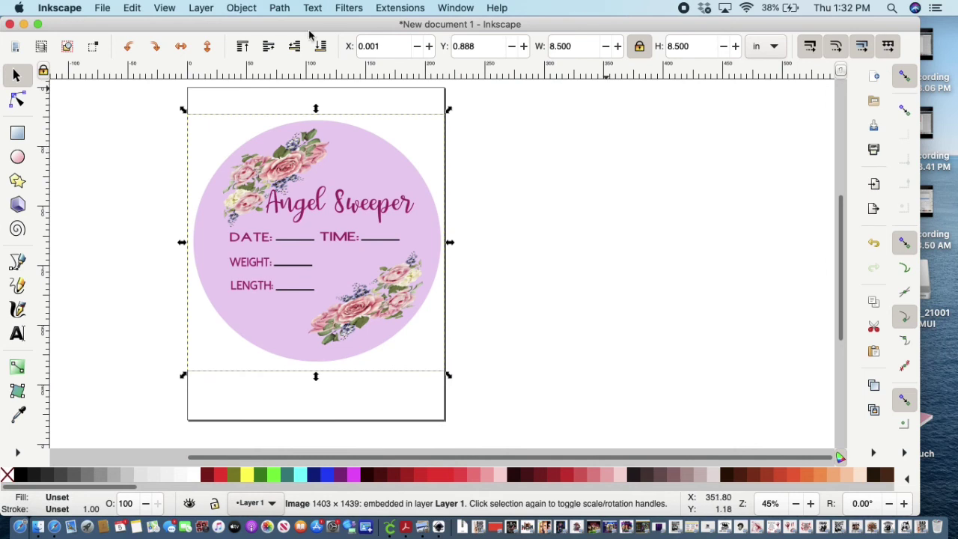
# Review the page size settings in the document properties and close them.
pyautogui.click(102, 9)
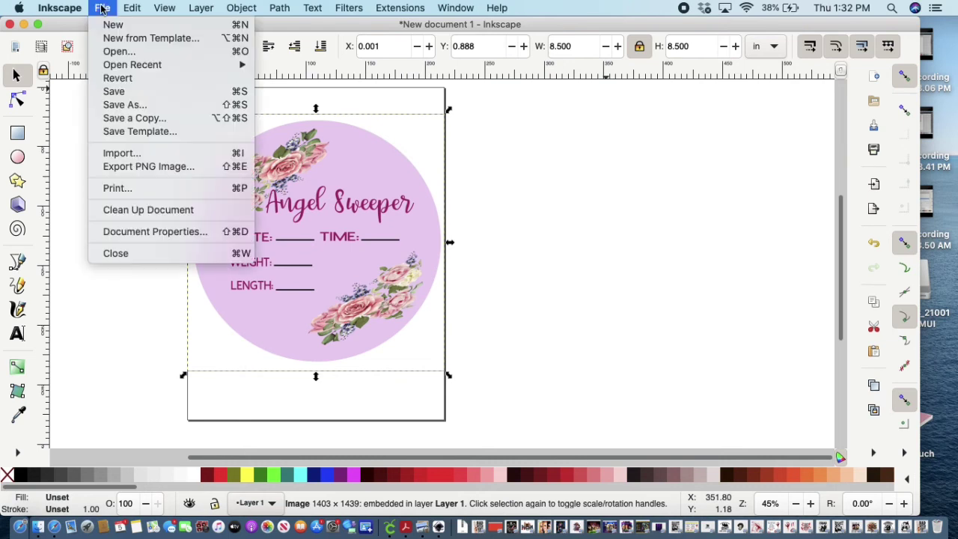
pyautogui.click(137, 235)
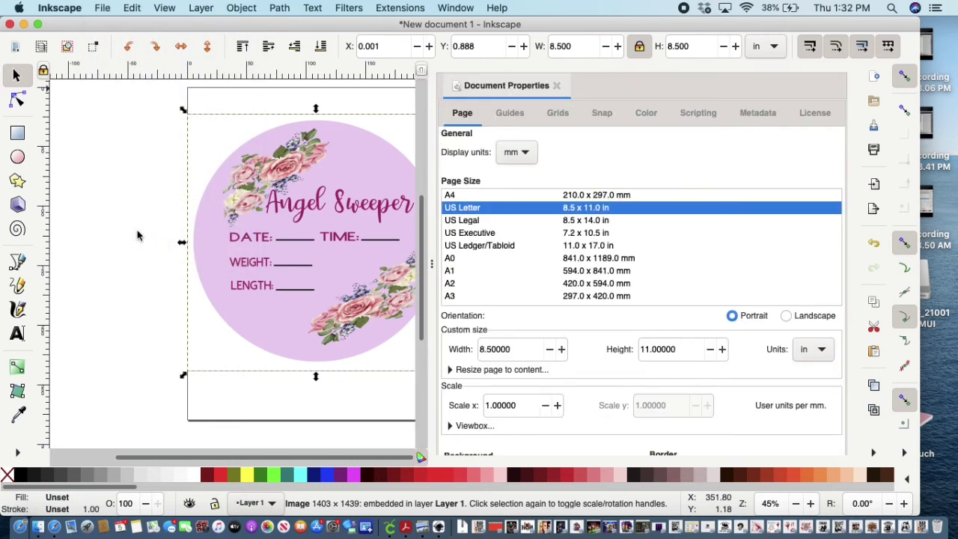
pyautogui.click(557, 85)
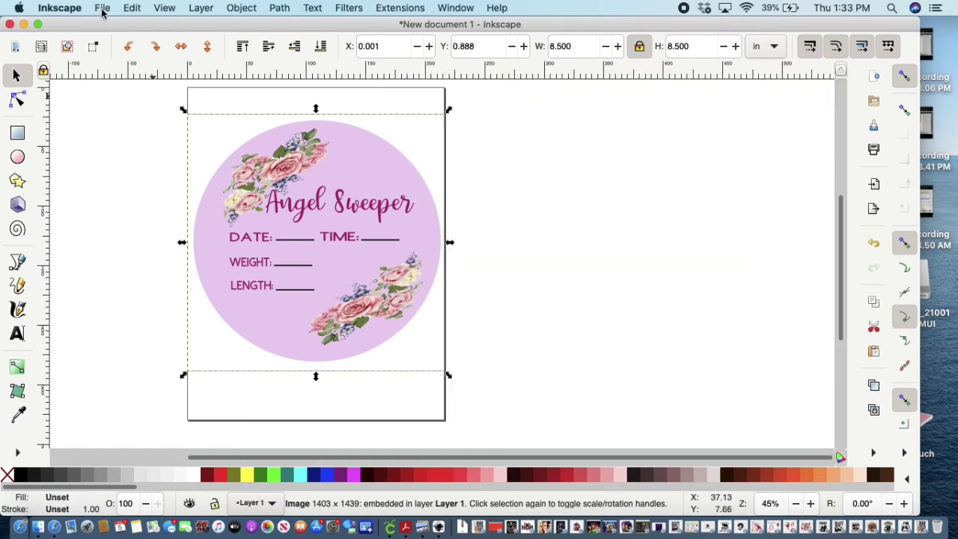
# Select the image and set up a PNG export with the page as the export area.
pyautogui.click(143, 90)
pyautogui.moveTo(143, 90); pyautogui.dragTo(528, 432)
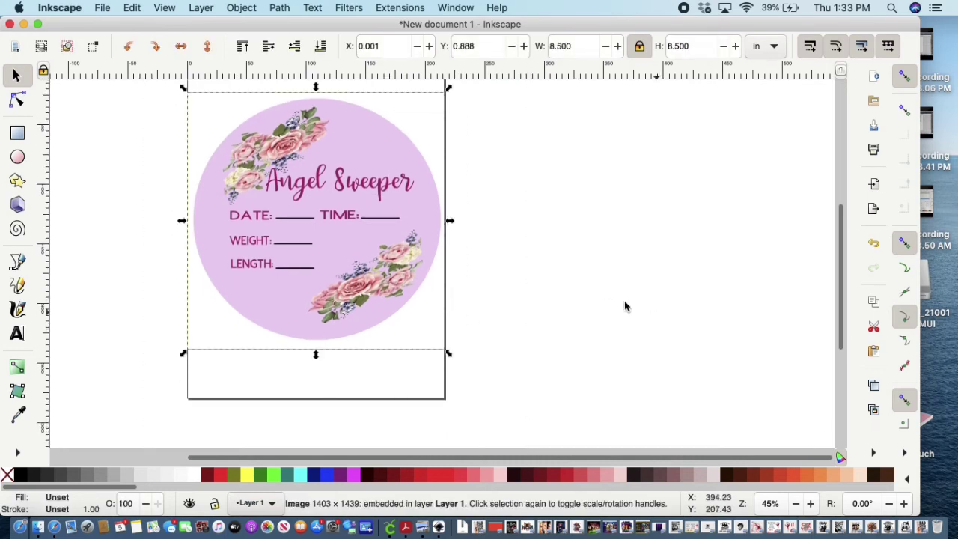
pyautogui.click(105, 8)
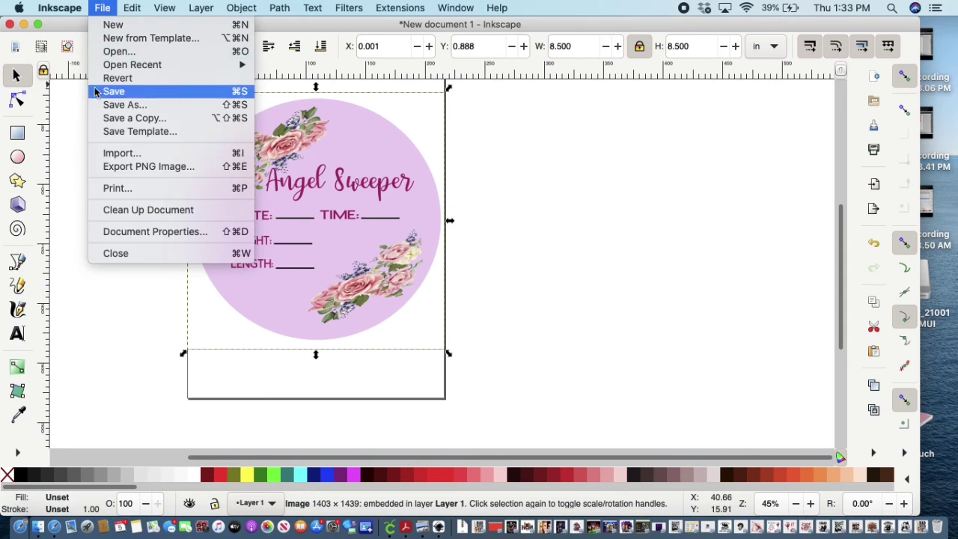
pyautogui.click(127, 169)
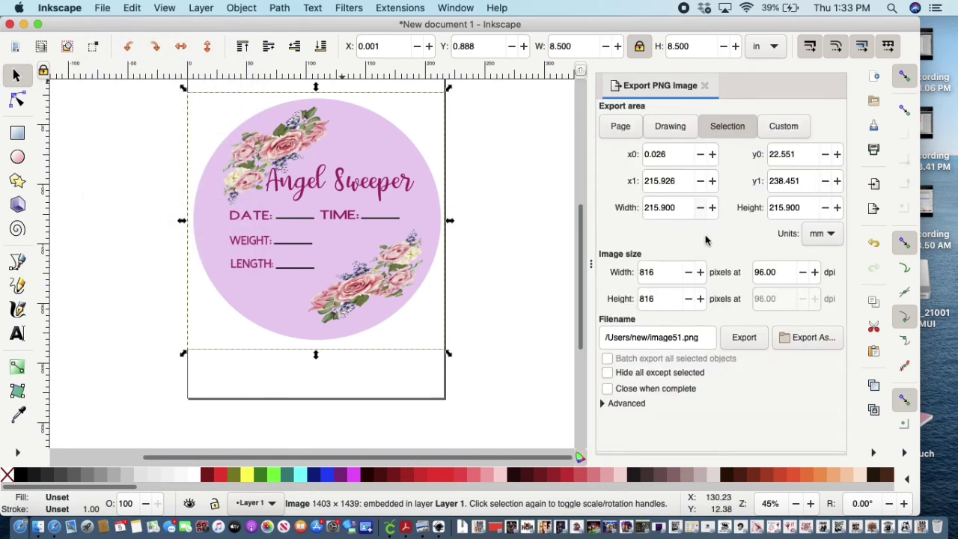
pyautogui.click(621, 126)
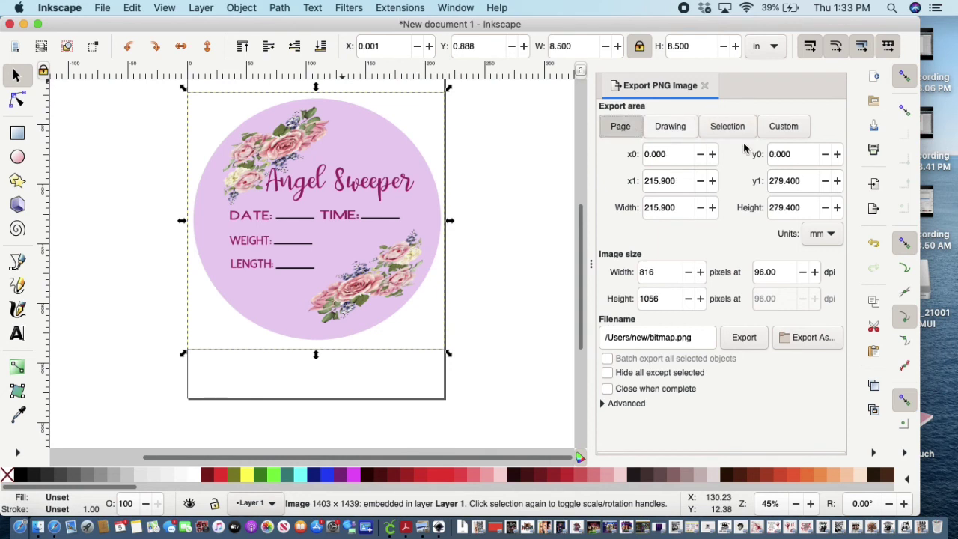
# Export the PNG into the Downloads folder as babywelcom12, and export the selection there as image51.png.
pyautogui.click(806, 339)
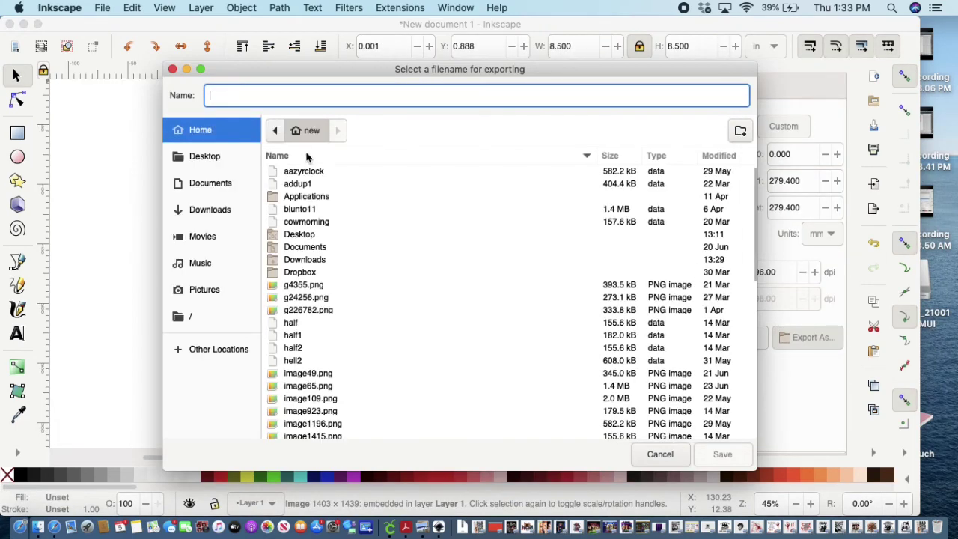
pyautogui.click(217, 210)
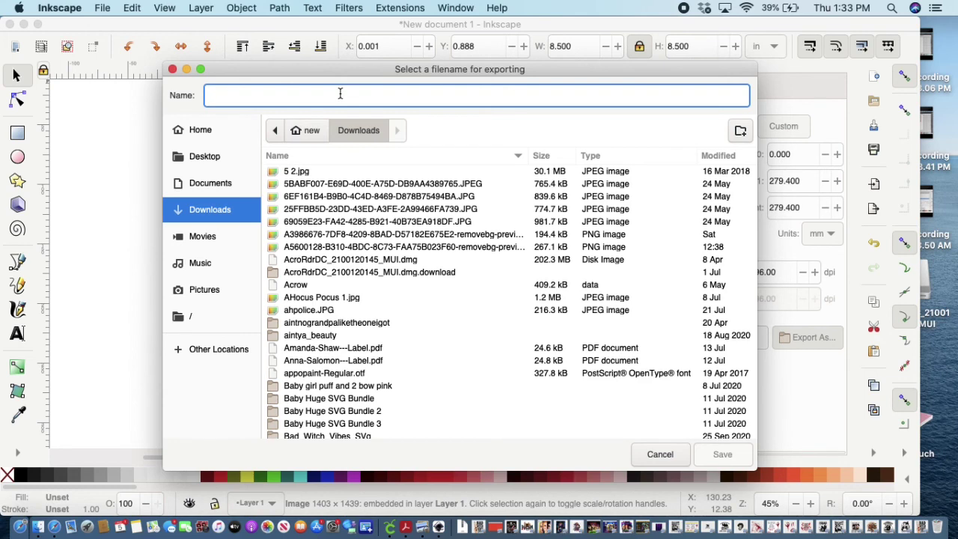
pyautogui.write('babywel')
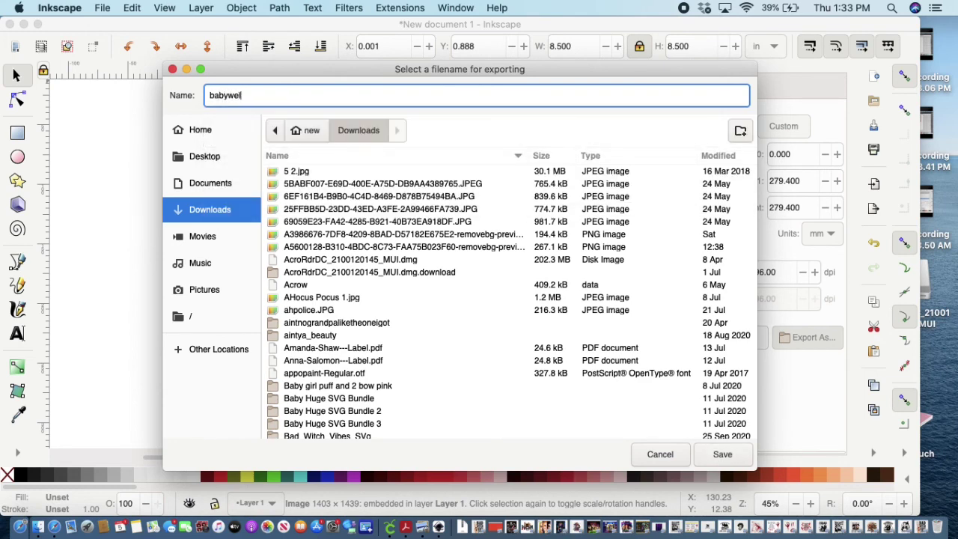
pyautogui.write('com!@')
pyautogui.press('BackSpace')
pyautogui.write('12')
pyautogui.click(721, 456)
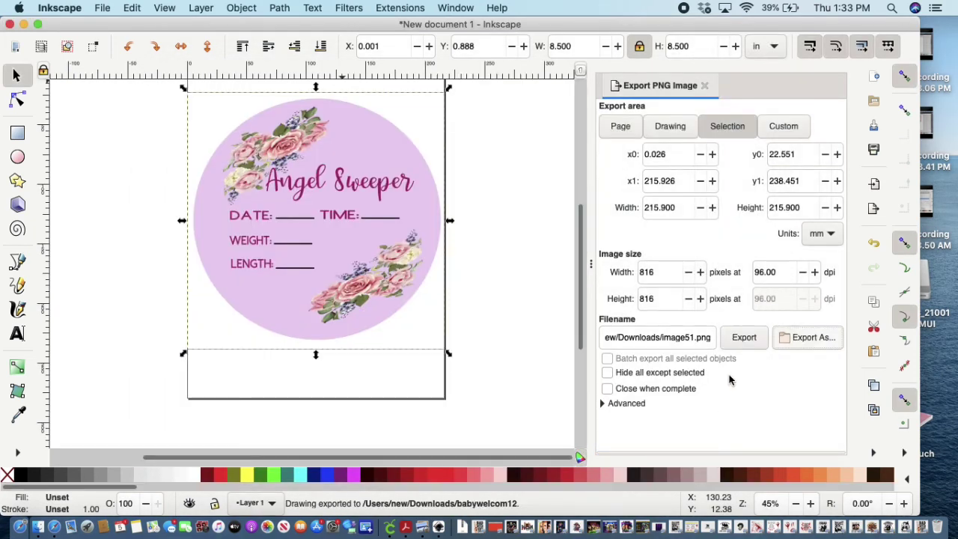
pyautogui.click(744, 337)
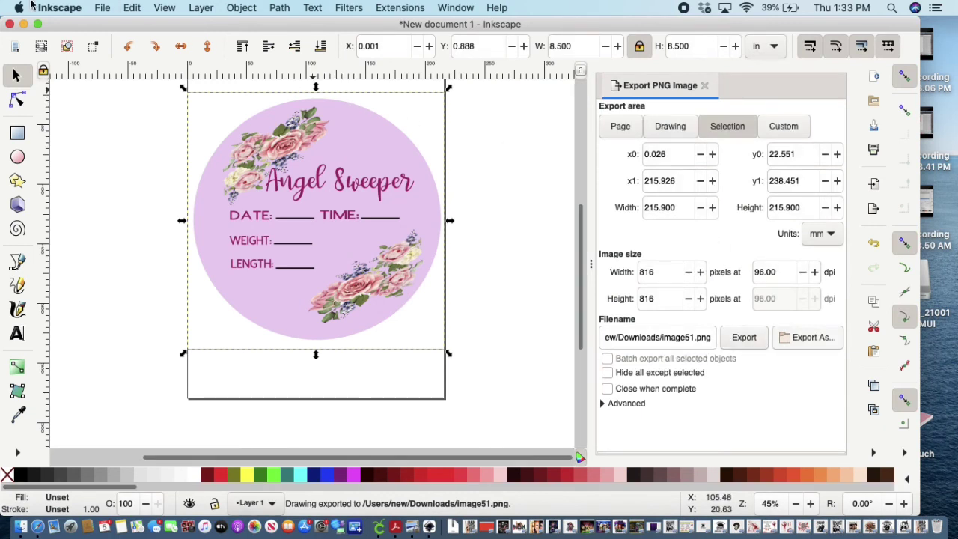
# Open the exported babywelcom12 file from the Downloads folder in Preview.
pyautogui.click(20, 530)
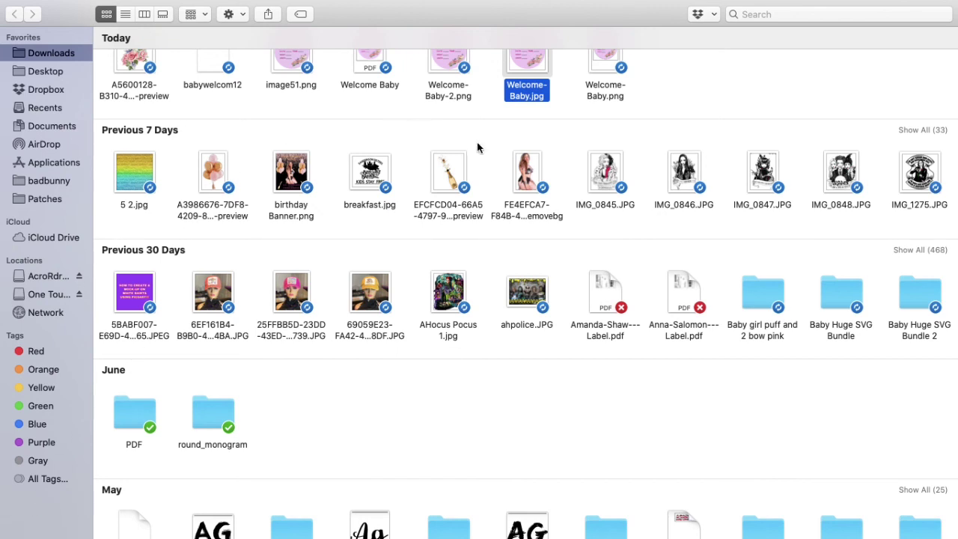
pyautogui.click(689, 93)
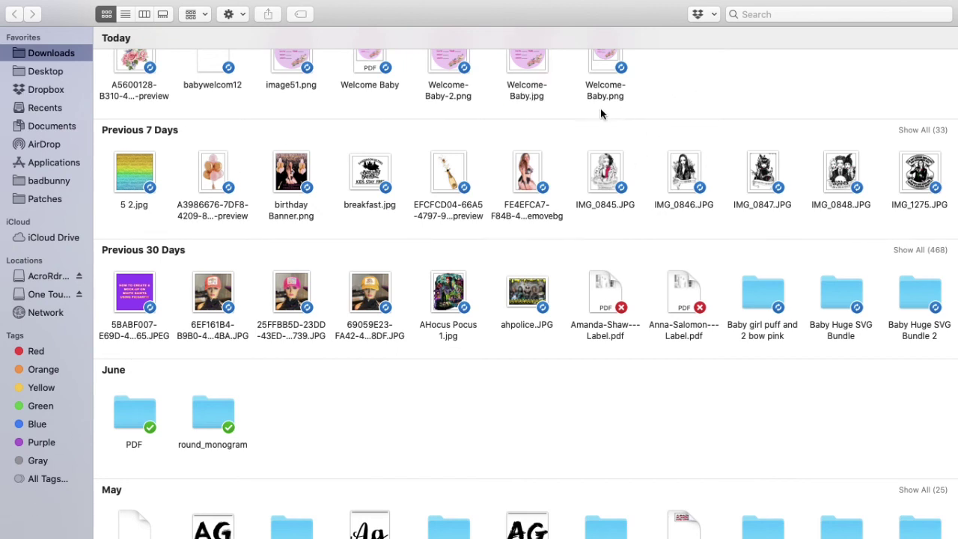
pyautogui.doubleClick(209, 66)
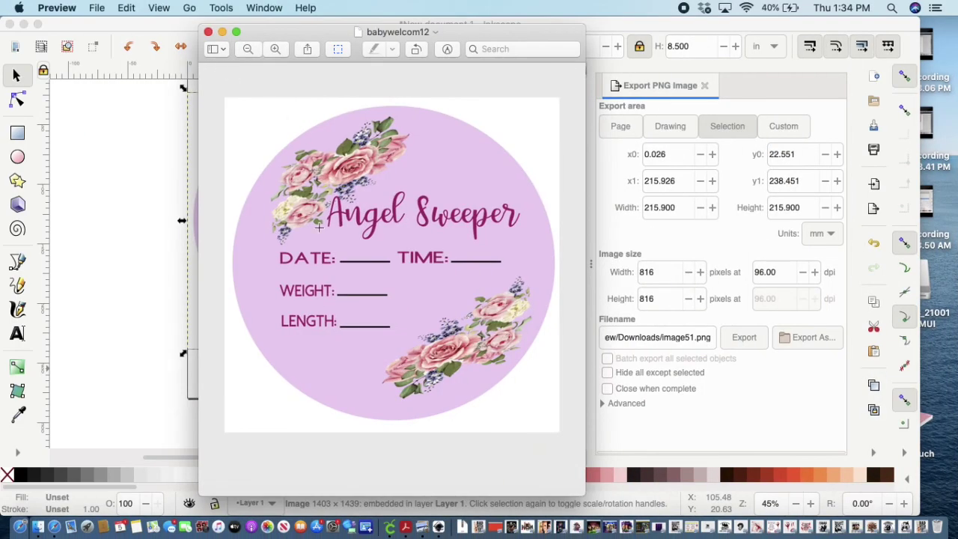
# Start printing the babywelcom12 image and set its paper size to US Letter.
pyautogui.click(97, 8)
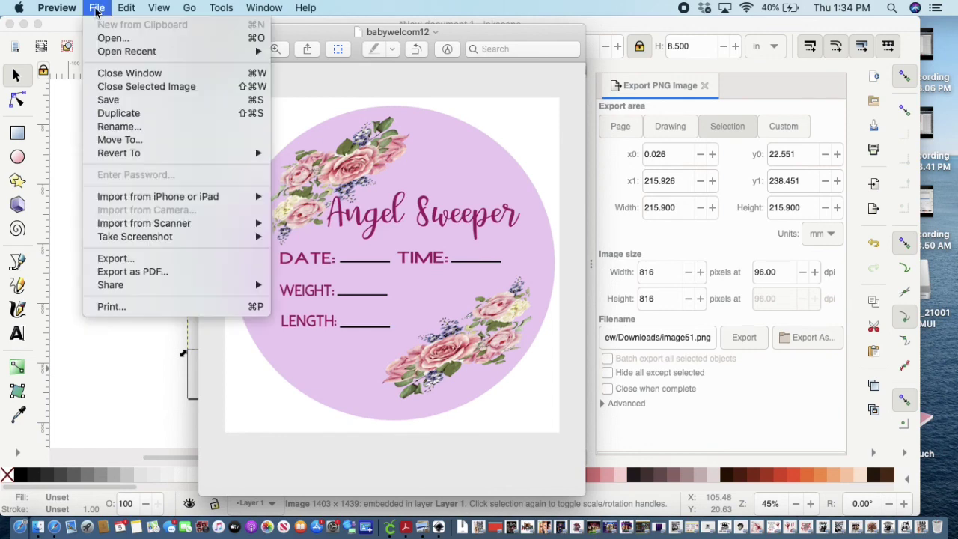
pyautogui.click(145, 307)
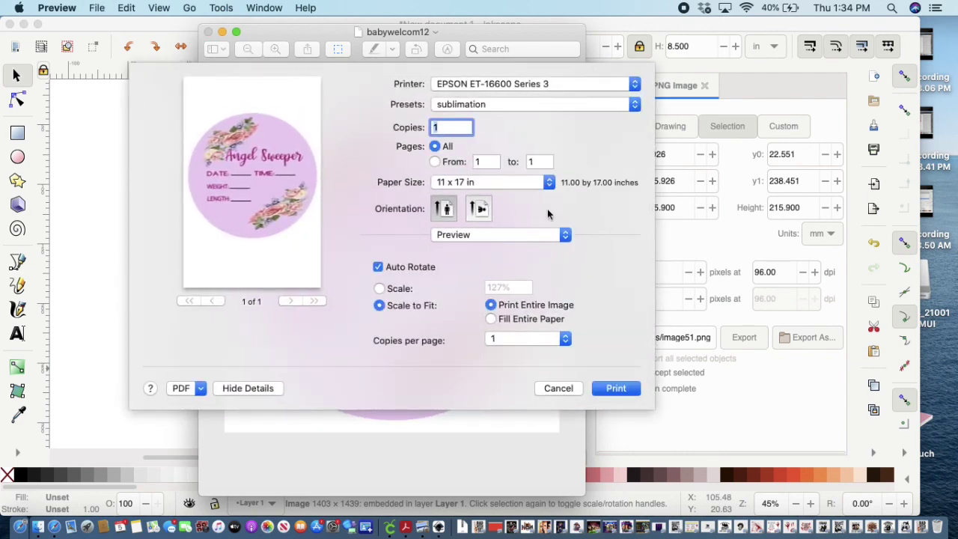
pyautogui.click(550, 186)
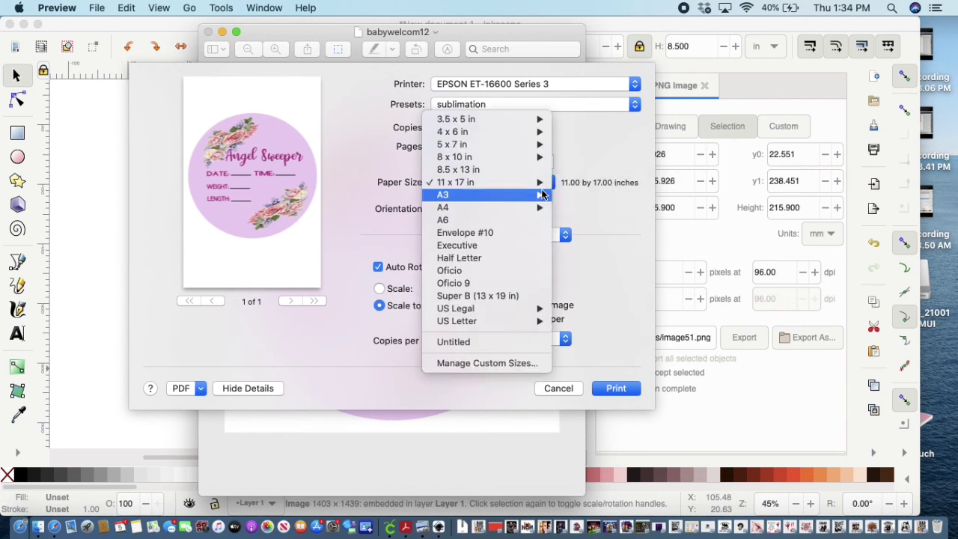
pyautogui.moveTo(532, 207)
pyautogui.moveTo(514, 321)
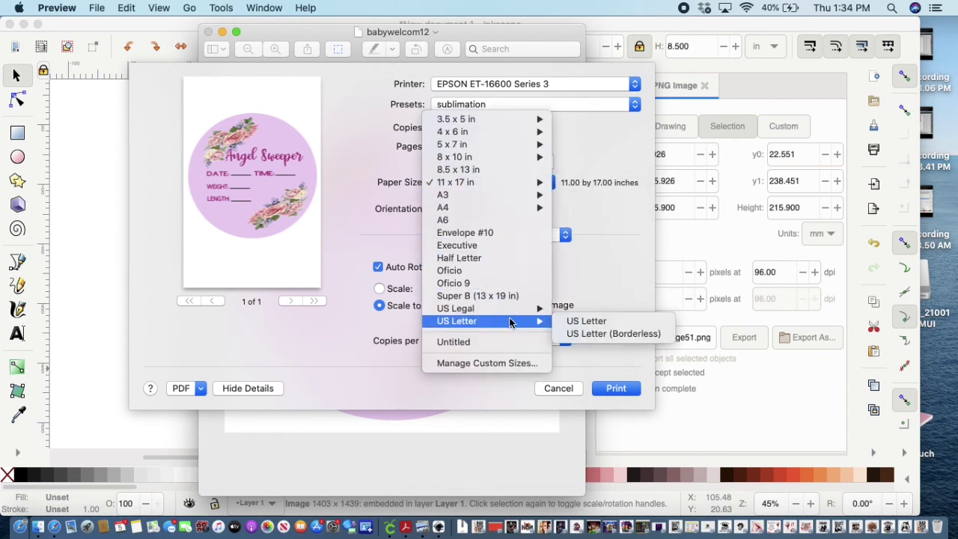
pyautogui.click(570, 322)
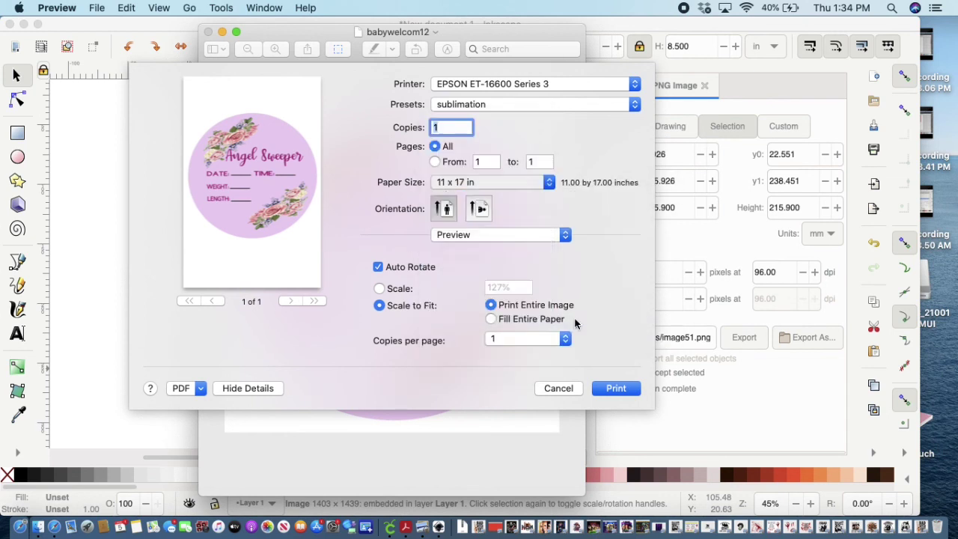
# Set the paper source to Cassette 1 in the print settings and send the image to the printer.
pyautogui.click(566, 236)
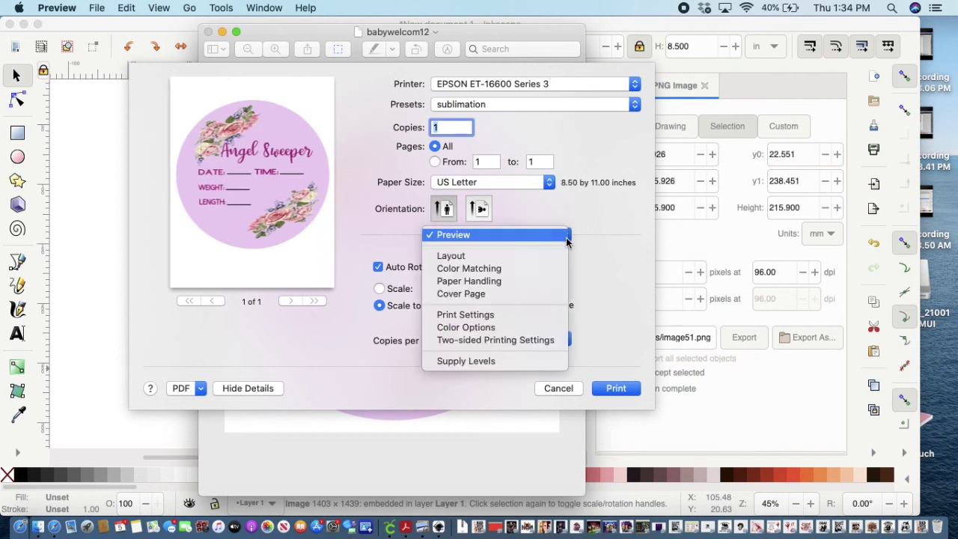
pyautogui.click(512, 314)
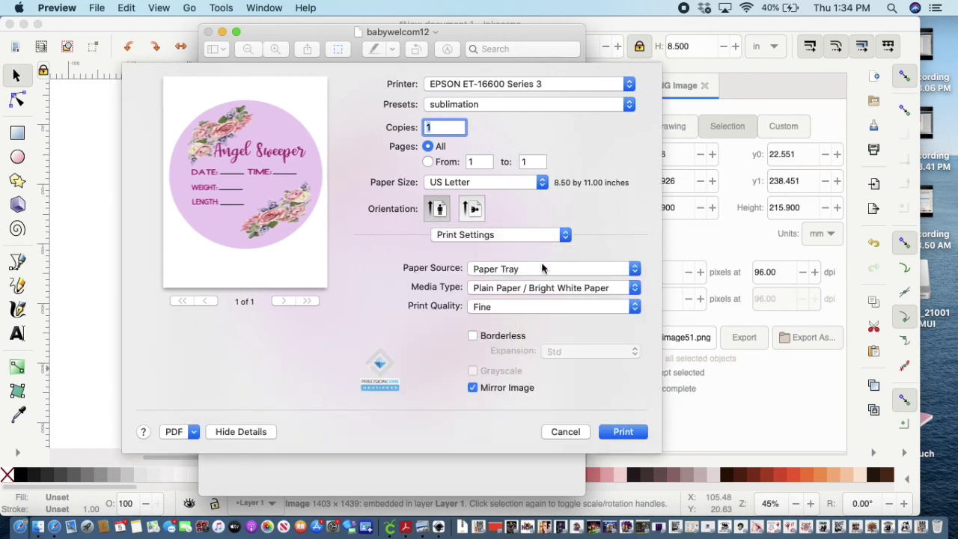
pyautogui.click(636, 269)
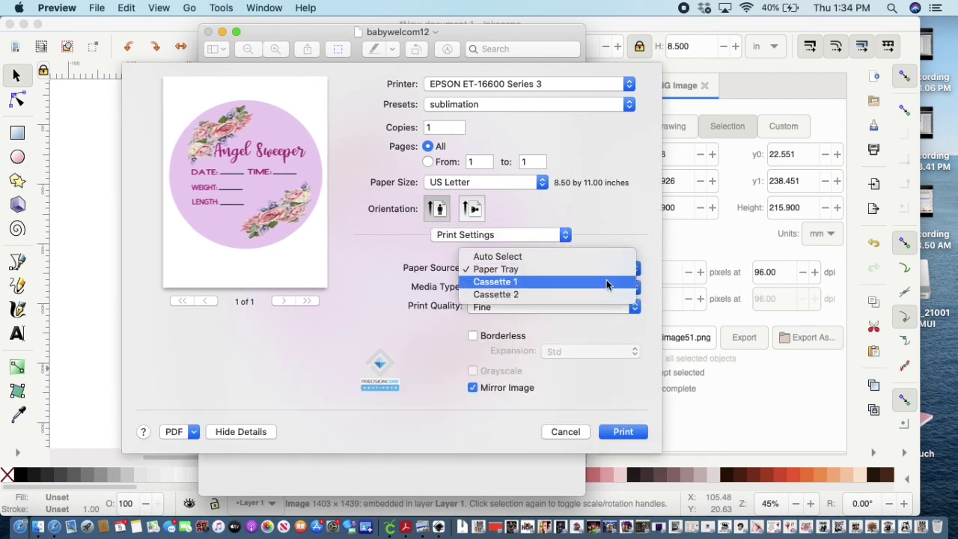
pyautogui.click(605, 282)
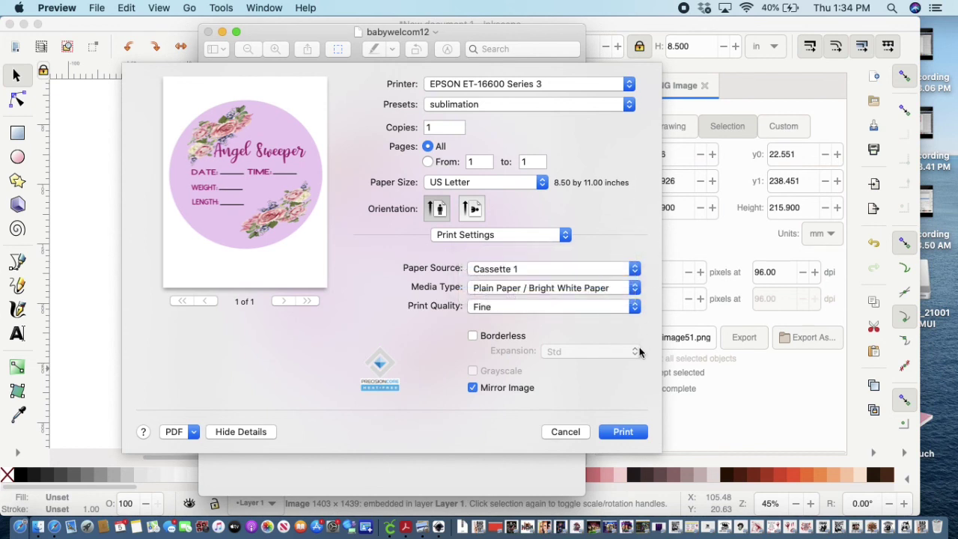
pyautogui.click(627, 433)
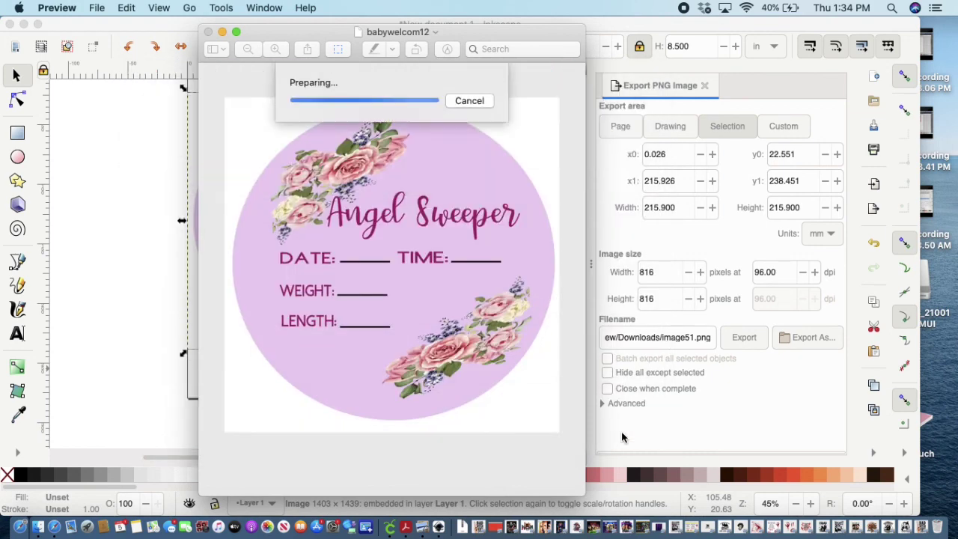